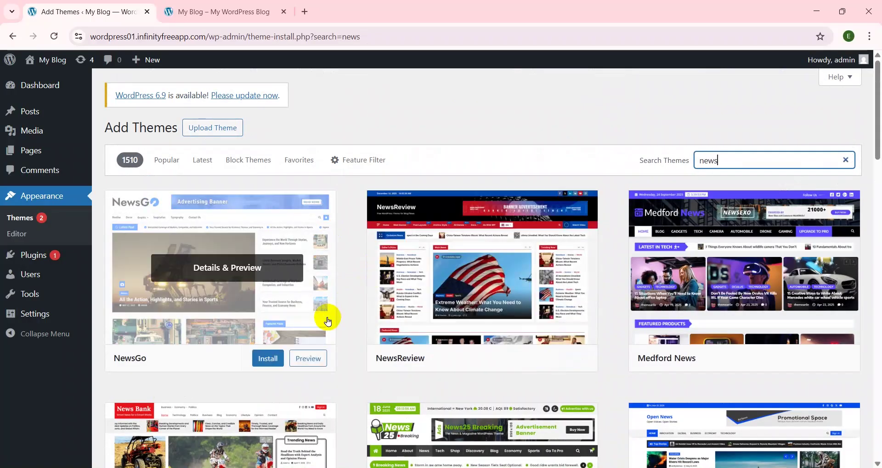
# Find the ReviewNews theme among the "news" theme results, then install and activate it
pyautogui.scroll(-4, 366, 205)
pyautogui.scroll(-6, 391, 340)
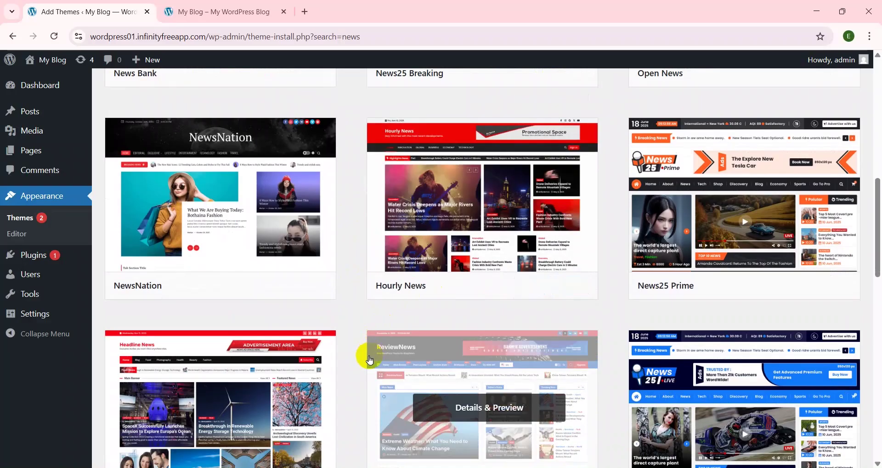
pyautogui.scroll(-4, 404, 281)
pyautogui.scroll(-2, 377, 335)
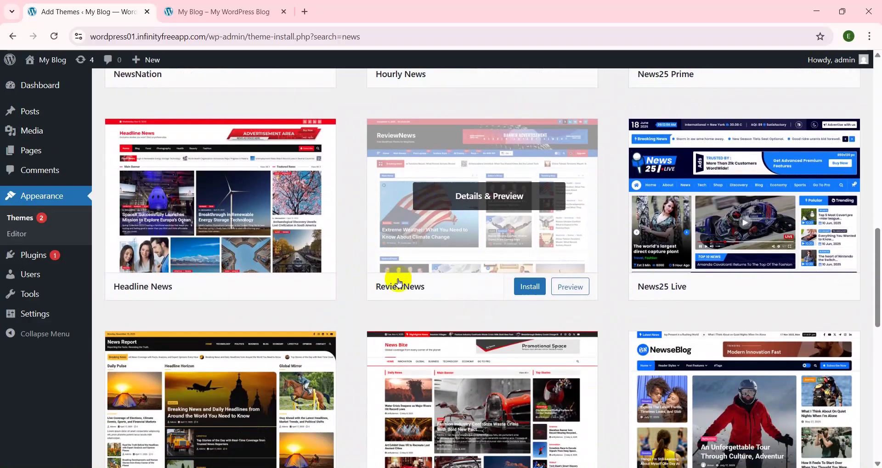
pyautogui.scroll(-3, 443, 362)
pyautogui.scroll(4, 467, 299)
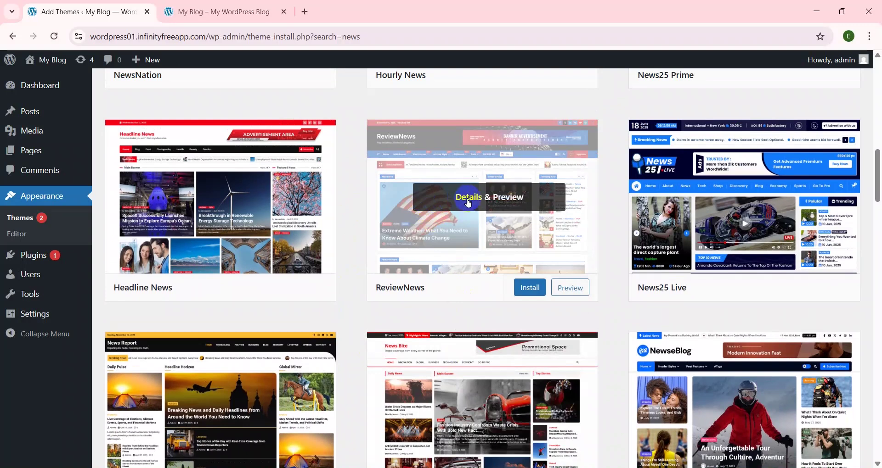
pyautogui.click(526, 289)
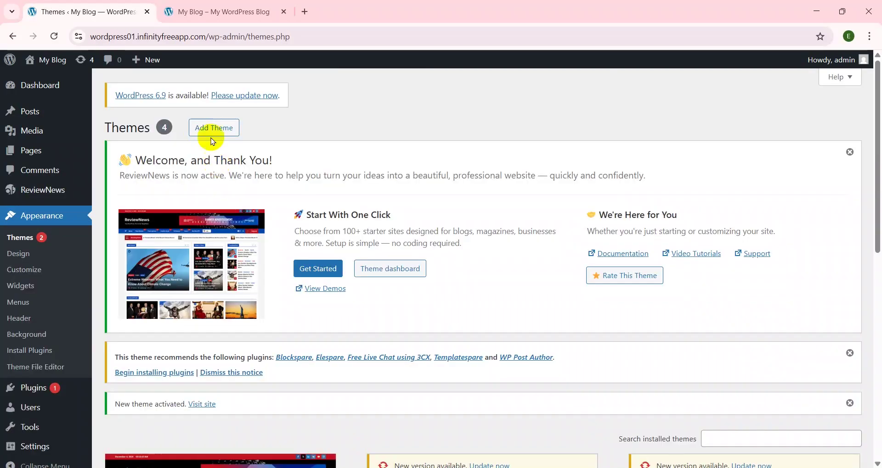
# Review the blog's public front page from header to footer with the ReviewNews theme applied
pyautogui.click(185, 6)
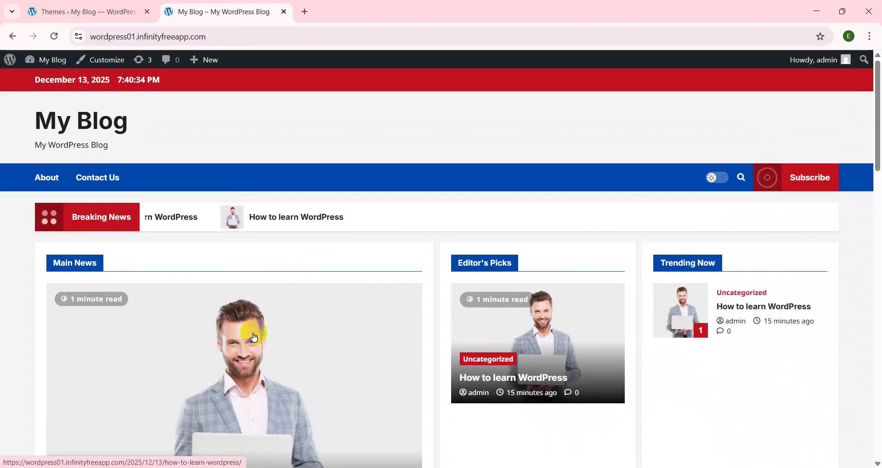
pyautogui.scroll(-4, 295, 230)
pyautogui.scroll(-3, 327, 230)
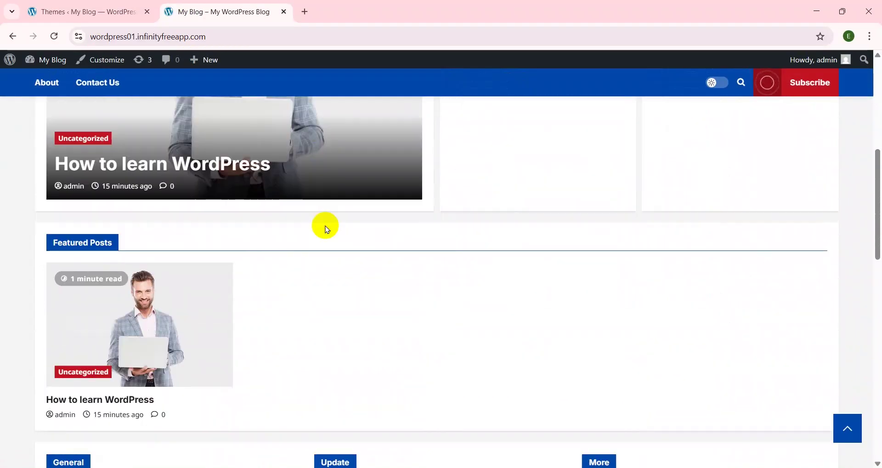
pyautogui.scroll(-15, 326, 229)
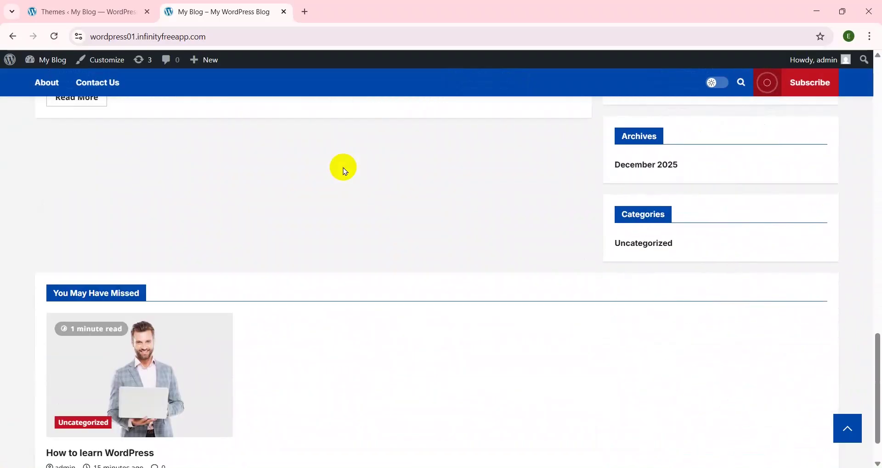
pyautogui.scroll(-1, 345, 171)
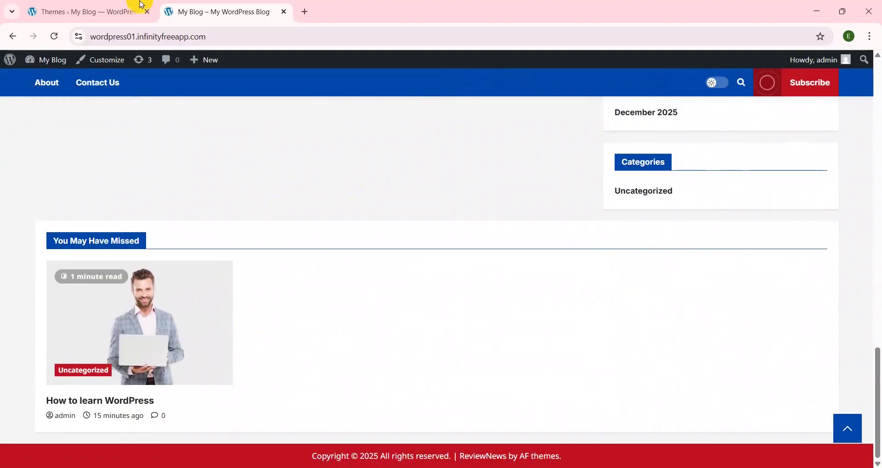
# Bulk-install all the theme's recommended plugins: Blockspare, Elespare, Free Live Chat using 3CX, Templatespare and WP Post Author
pyautogui.click(118, 6)
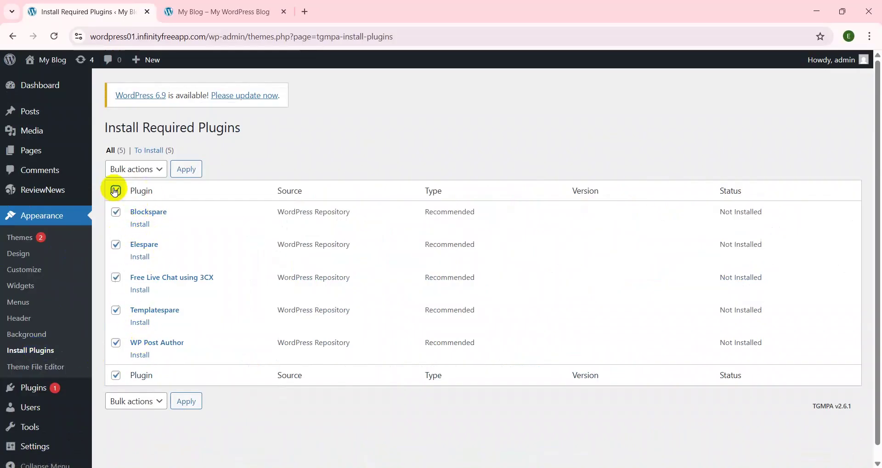
pyautogui.click(155, 171)
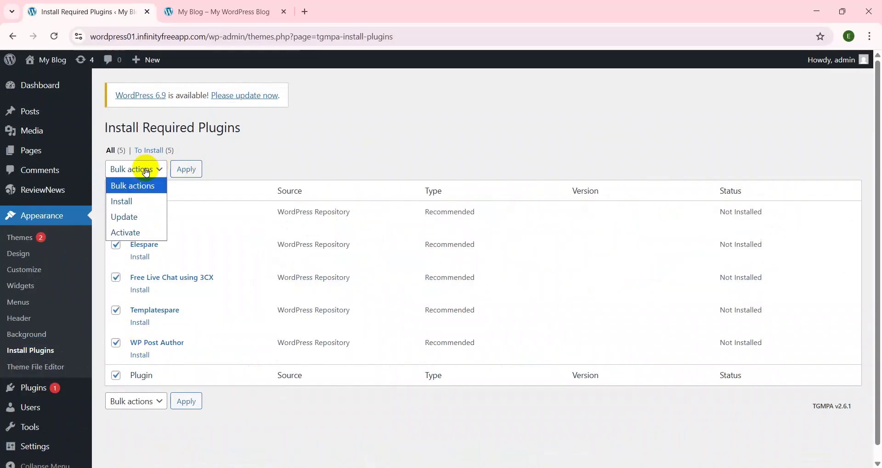
pyautogui.click(138, 199)
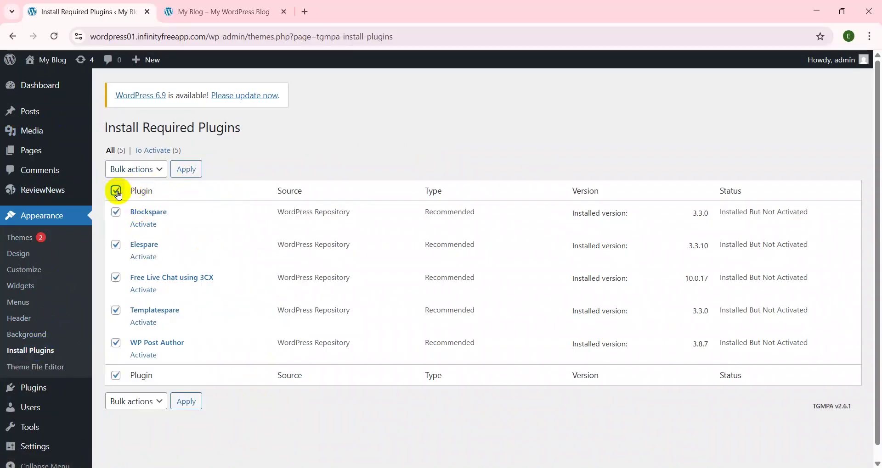
# Bulk-activate all five installed recommended plugins
pyautogui.click(131, 171)
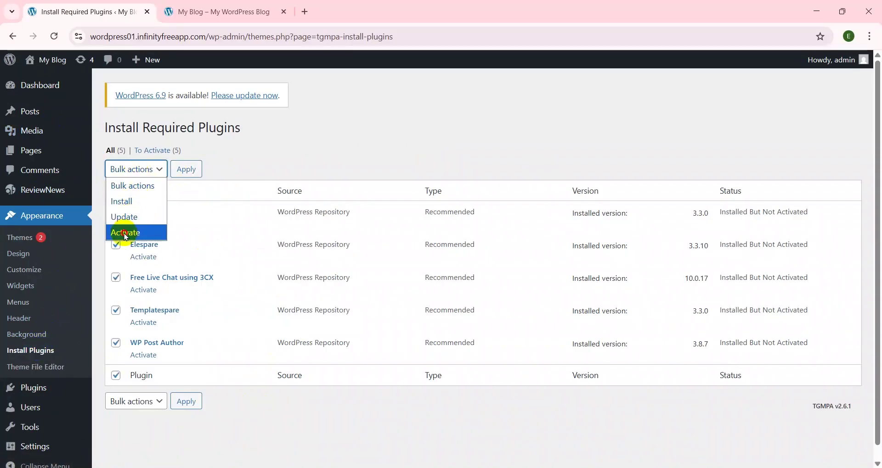
pyautogui.click(123, 233)
pyautogui.click(182, 169)
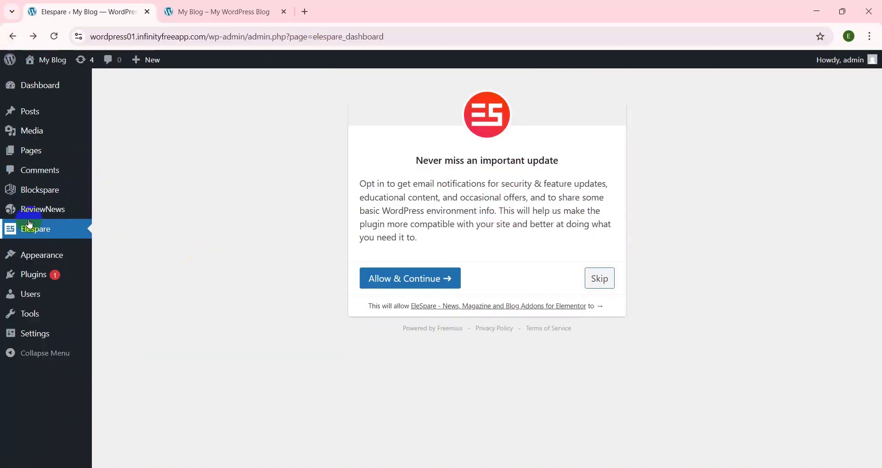
# Open the ReviewNews Starter Sites page, check the current front page, and get started with the starter site library
pyautogui.click(49, 230)
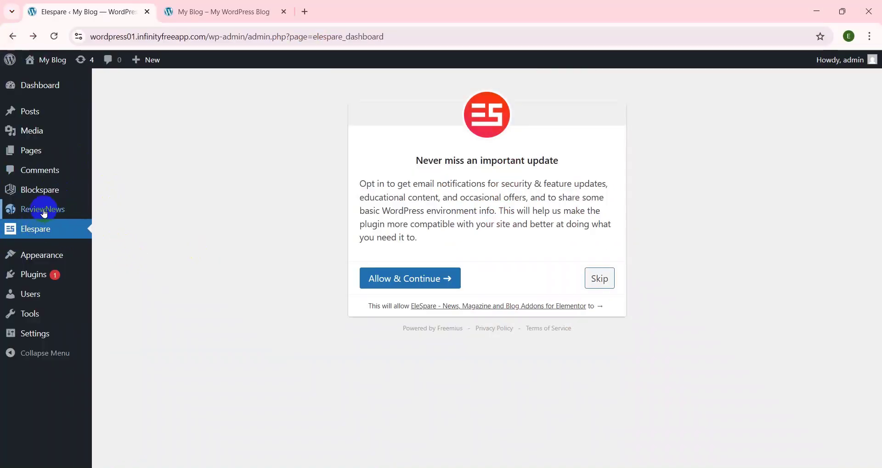
pyautogui.click(41, 212)
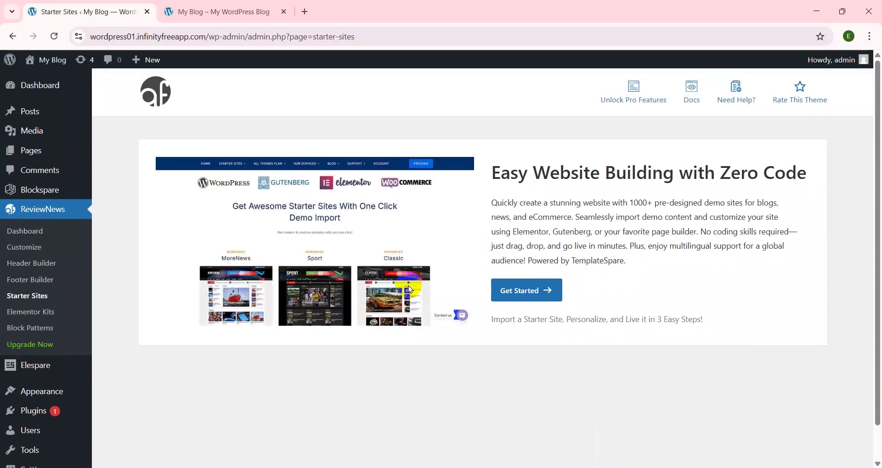
pyautogui.click(242, 5)
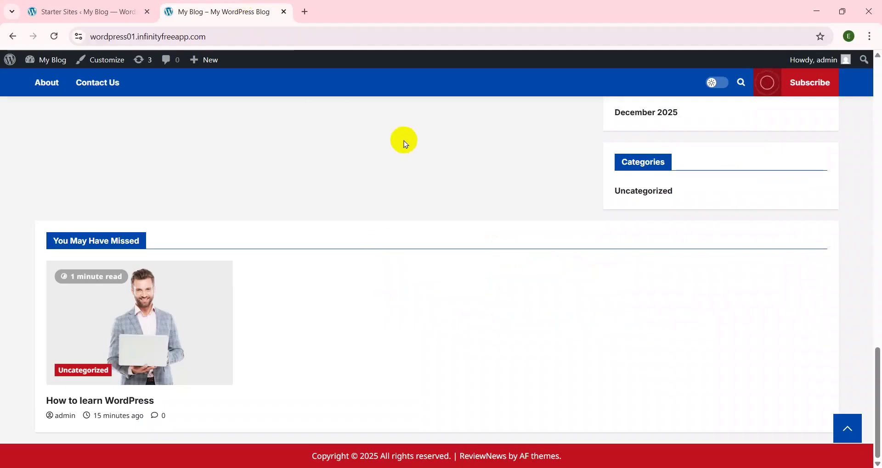
pyautogui.scroll(15, 368, 289)
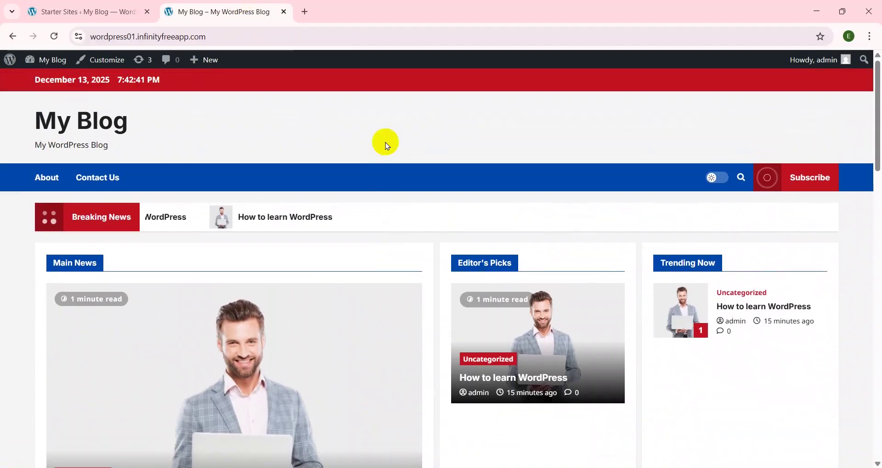
pyautogui.click(151, 5)
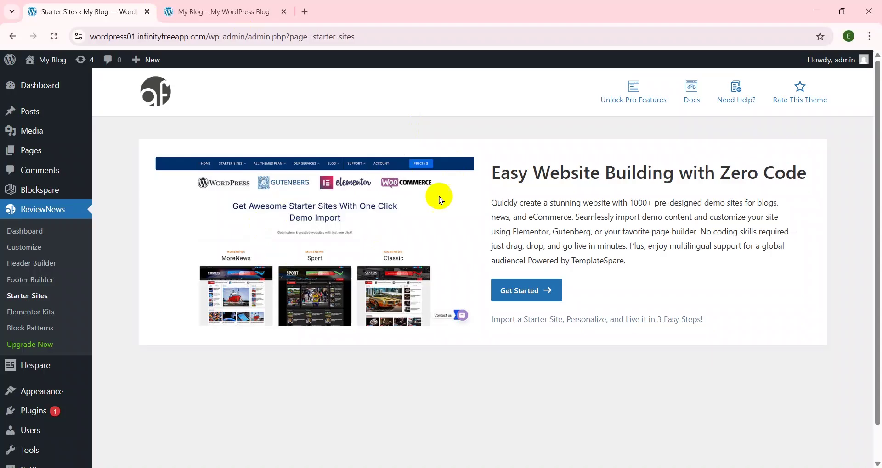
pyautogui.click(521, 292)
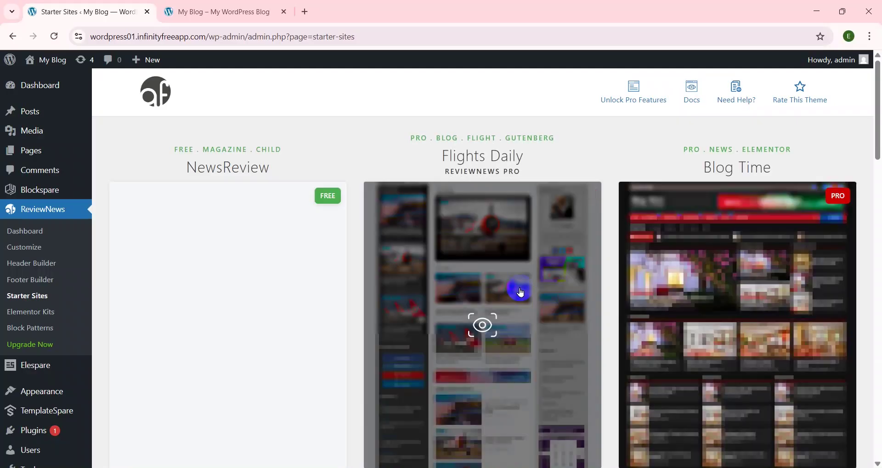
# Examine the available starter site designs, comparing the free and pro templates
pyautogui.scroll(-7, 480, 175)
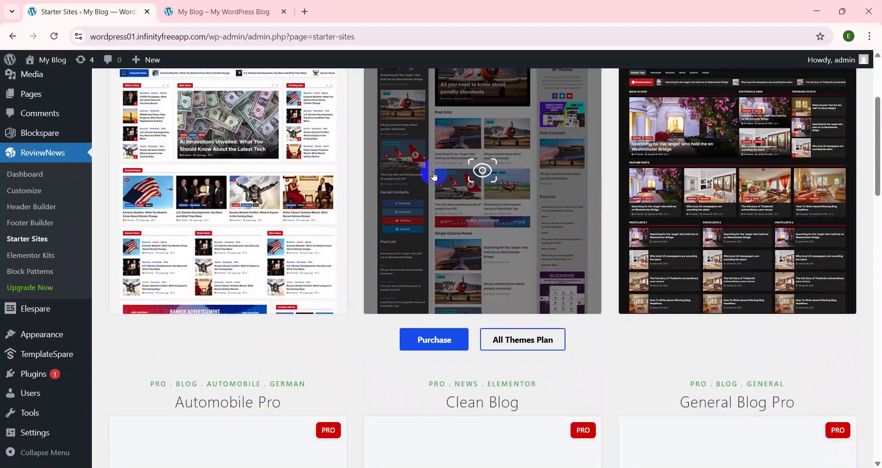
pyautogui.scroll(-10, 436, 319)
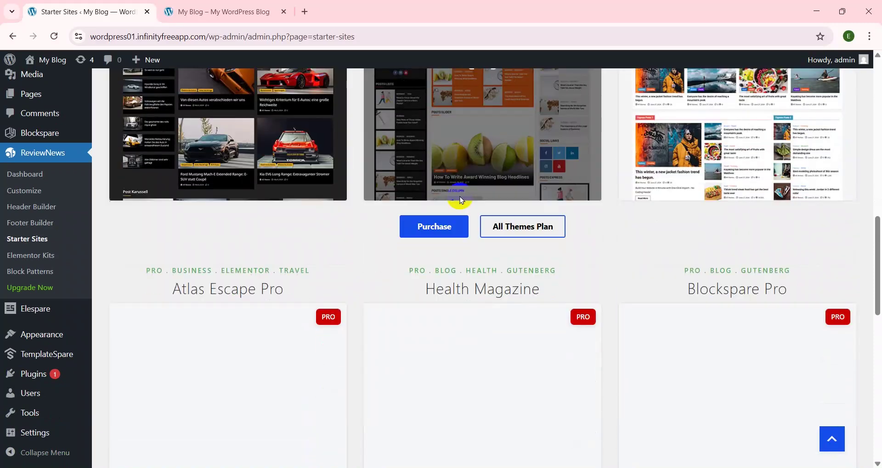
pyautogui.scroll(-5, 407, 222)
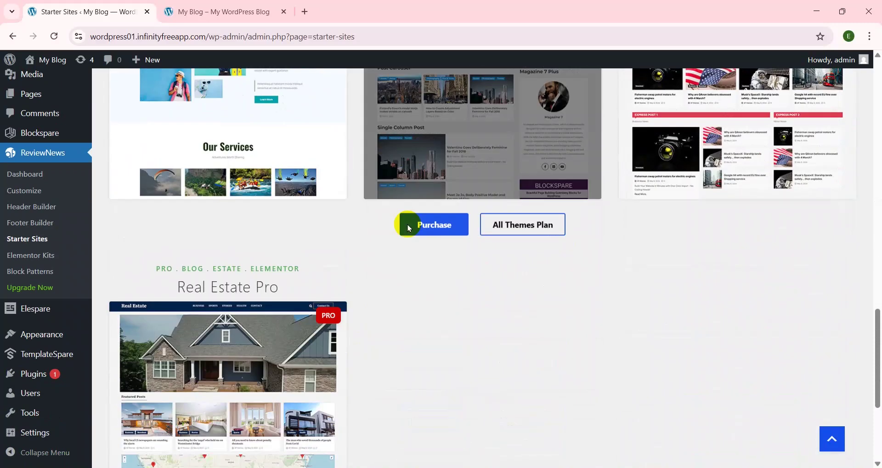
pyautogui.scroll(-3, 417, 379)
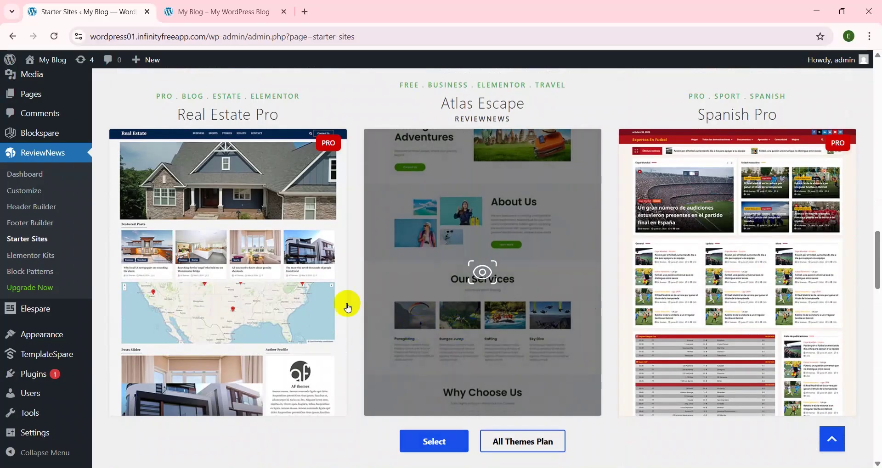
pyautogui.moveTo(271, 322)
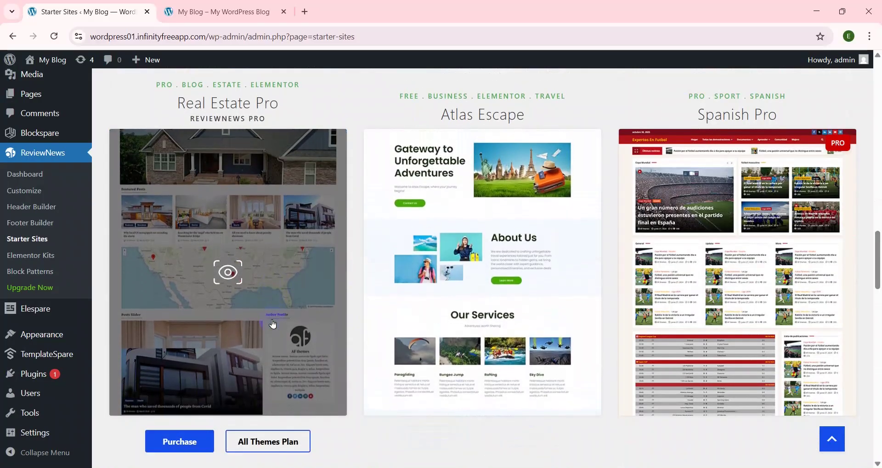
pyautogui.moveTo(482, 283)
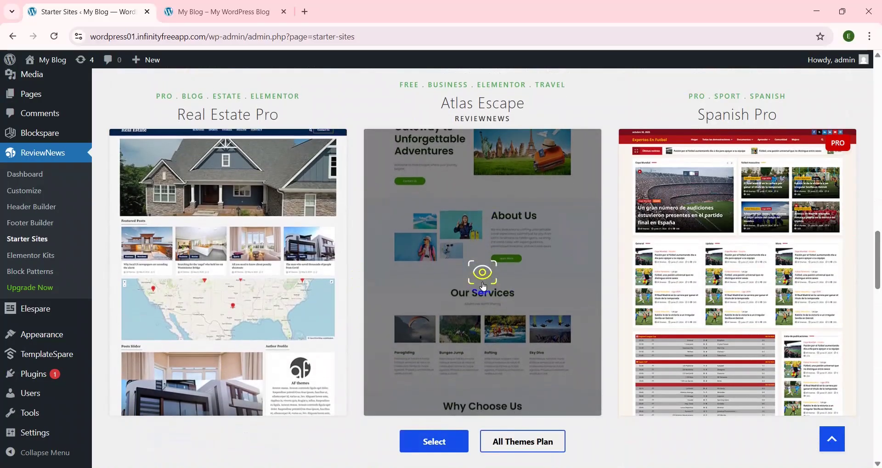
pyautogui.scroll(-10, 483, 286)
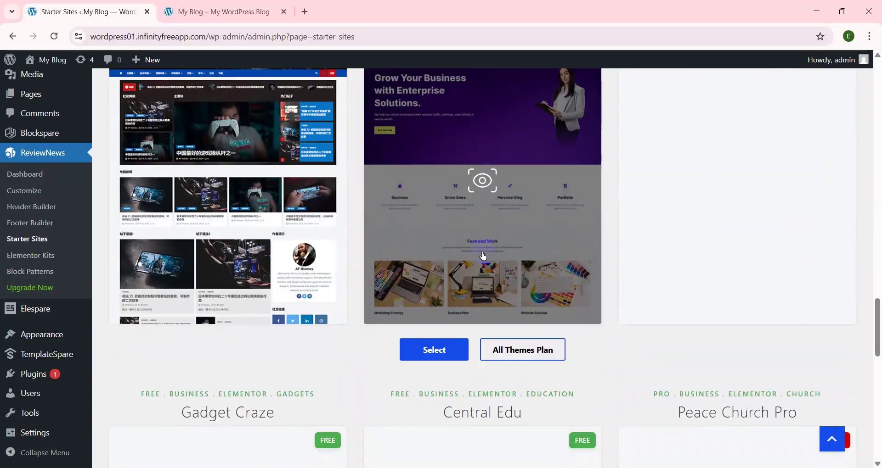
pyautogui.scroll(3, 436, 284)
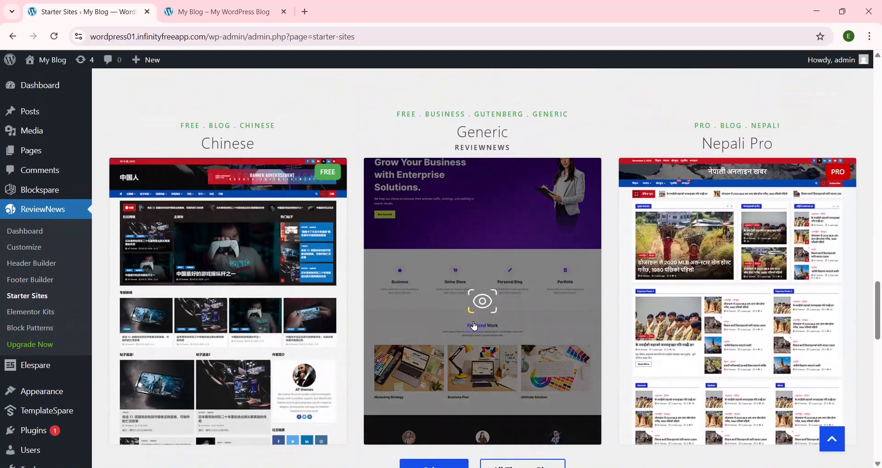
pyautogui.scroll(-9, 734, 275)
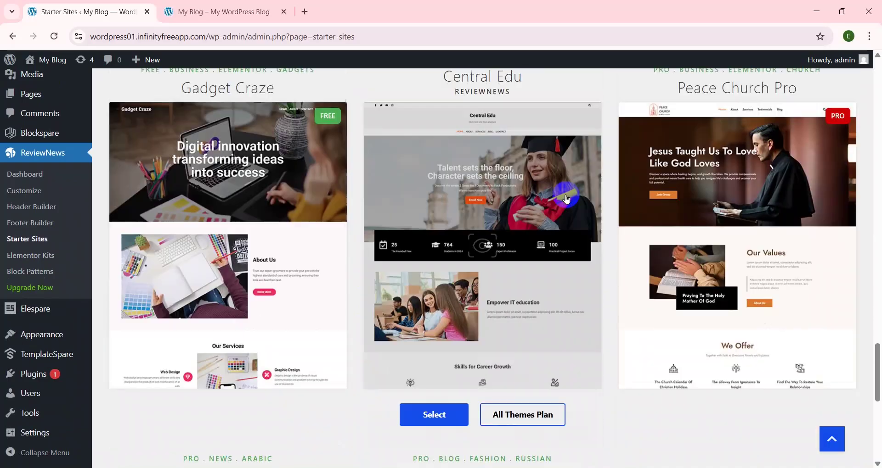
pyautogui.scroll(-1, 394, 262)
pyautogui.scroll(12, 483, 303)
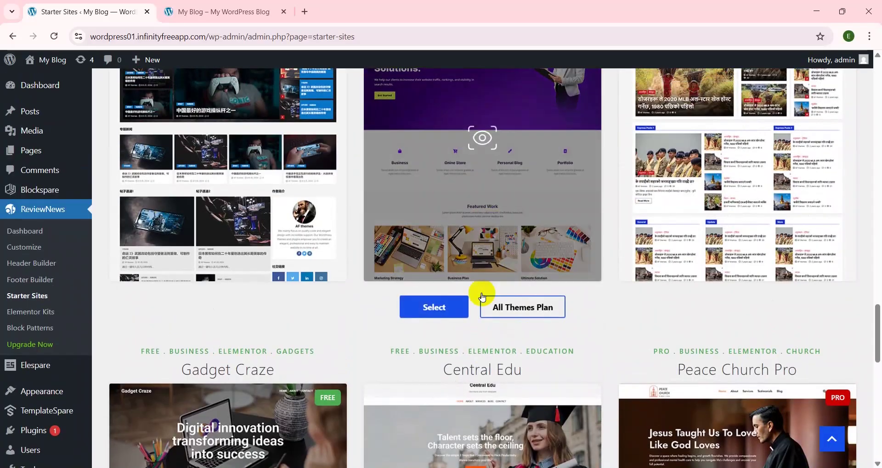
pyautogui.scroll(-6, 647, 165)
pyautogui.scroll(-6, 647, 165)
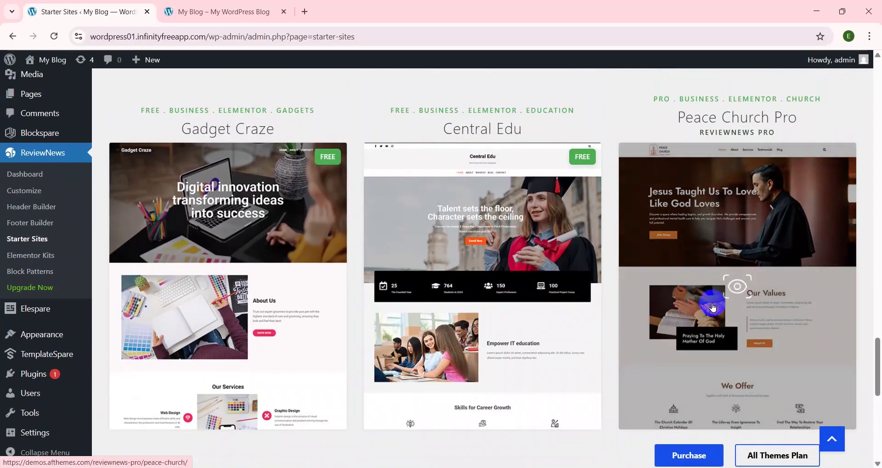
pyautogui.scroll(-1, 763, 227)
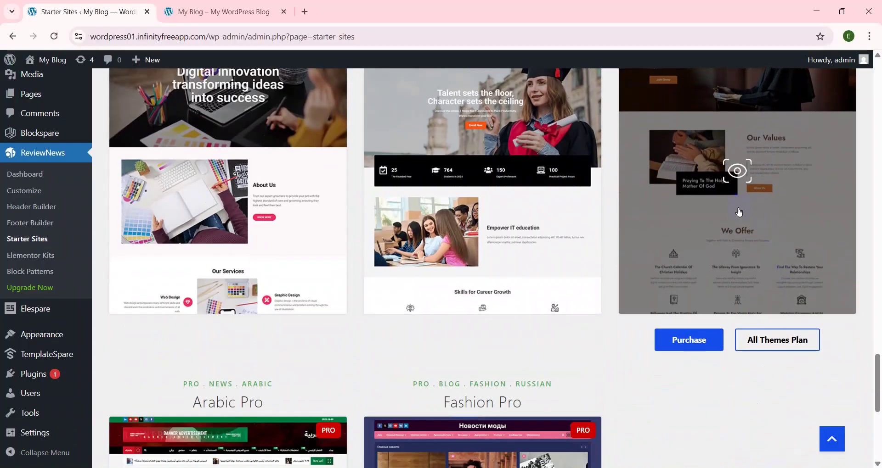
pyautogui.scroll(-4, 521, 161)
pyautogui.scroll(4, 528, 223)
pyautogui.scroll(15, 613, 165)
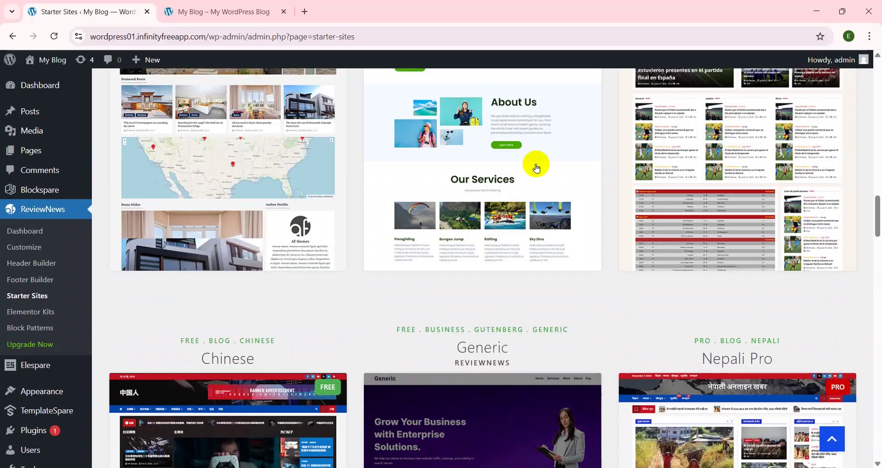
# Select the free NewsReview starter site to open its import dialog
pyautogui.scroll(9, 494, 295)
pyautogui.scroll(14, 494, 150)
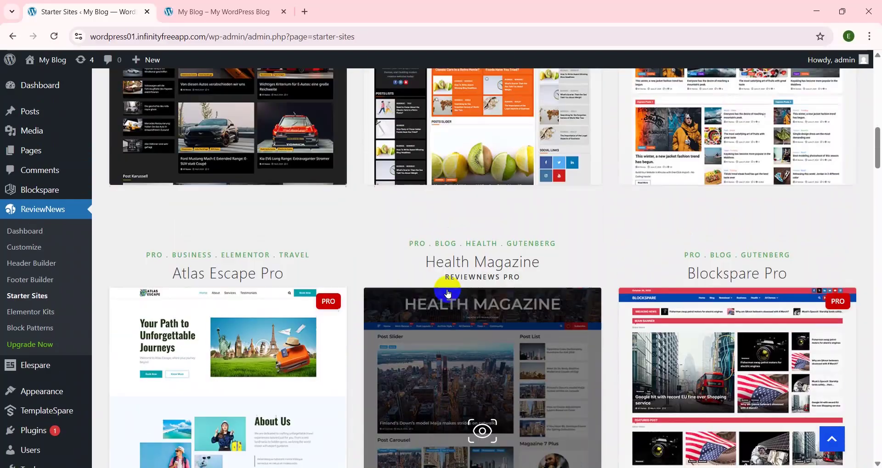
pyautogui.scroll(3, 347, 274)
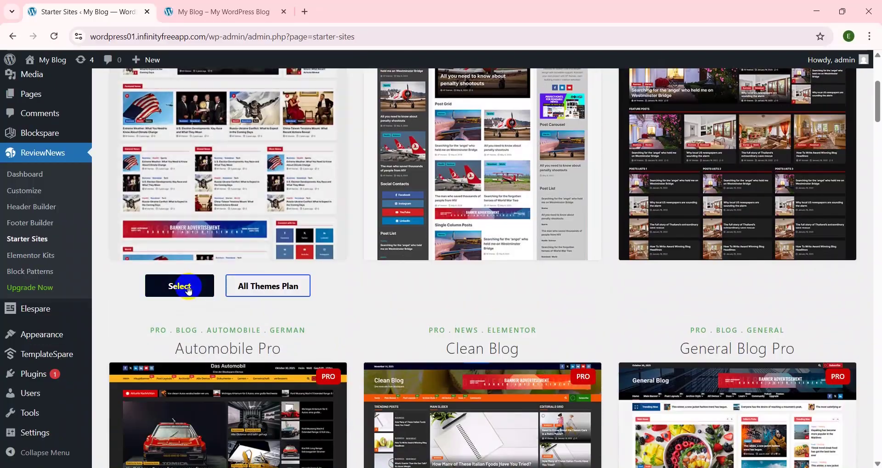
pyautogui.click(188, 286)
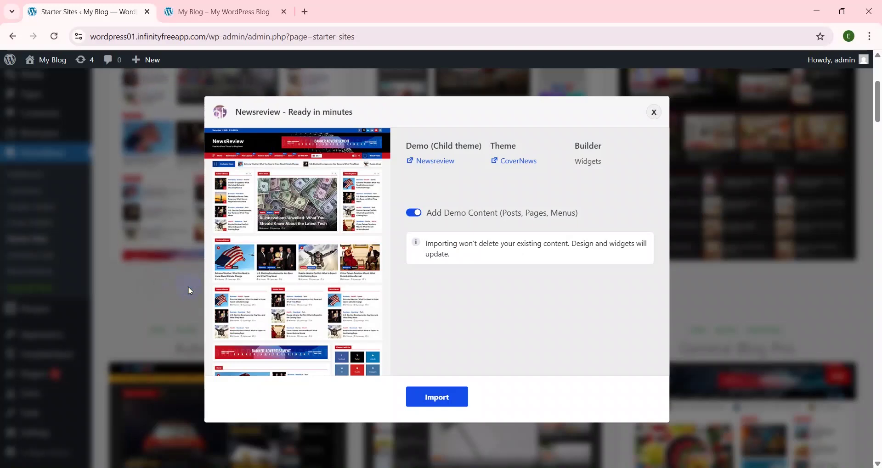
# Import the NewsReview starter site with its demo content and look through the imported front page down to the footer
pyautogui.click(436, 394)
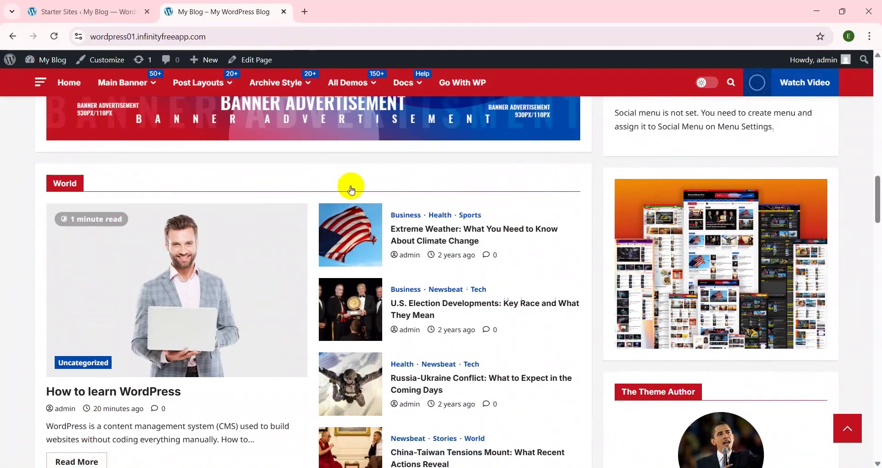
pyautogui.scroll(-2, 286, 358)
pyautogui.scroll(-15, 286, 358)
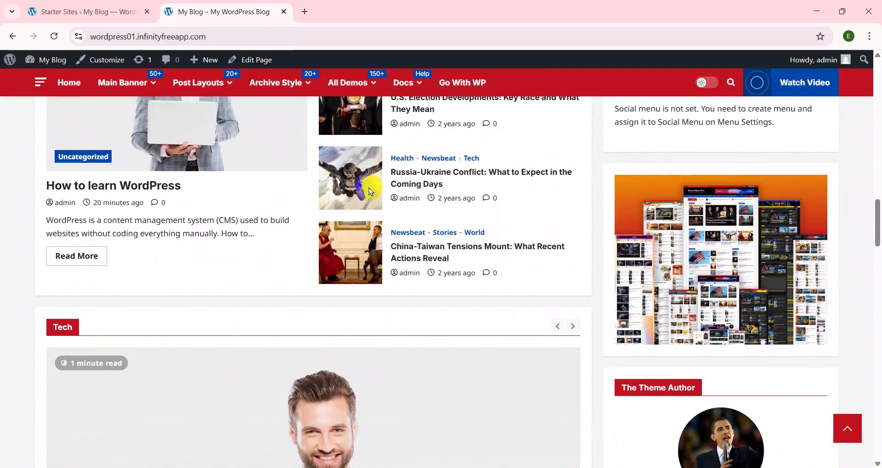
pyautogui.scroll(-12, 257, 389)
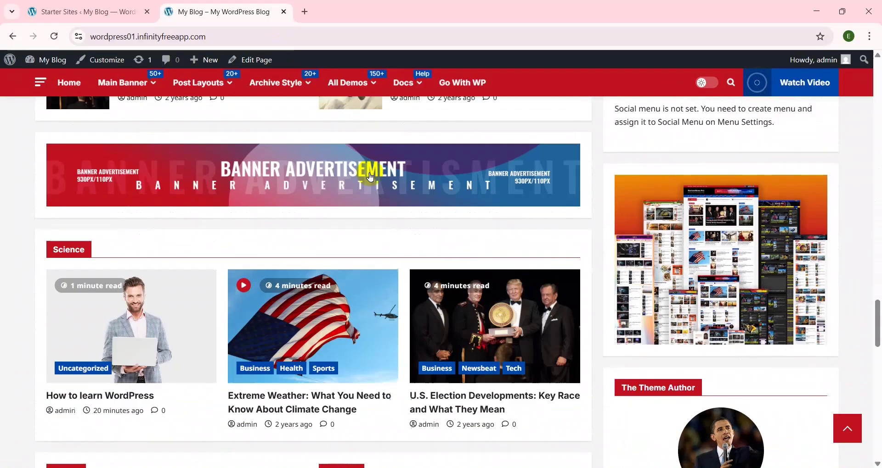
pyautogui.scroll(-10, 271, 274)
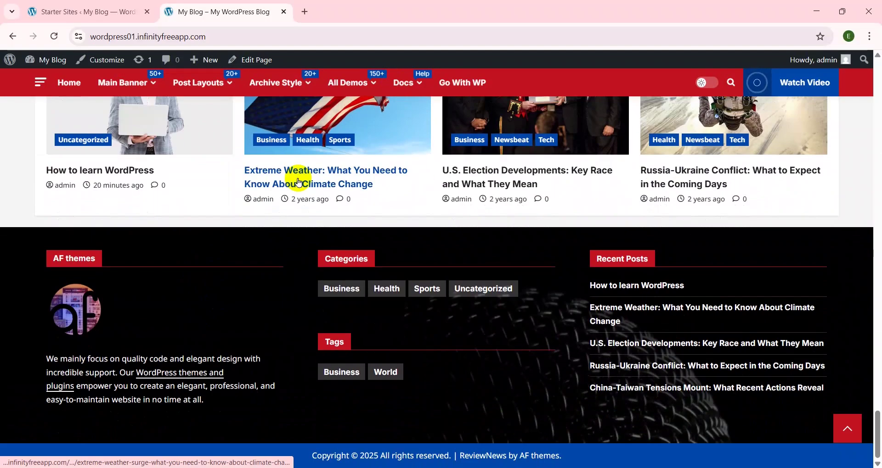
# Open the theme customizer from the front page and close the NewsReview import dialog on the Starter Sites page
pyautogui.click(119, 56)
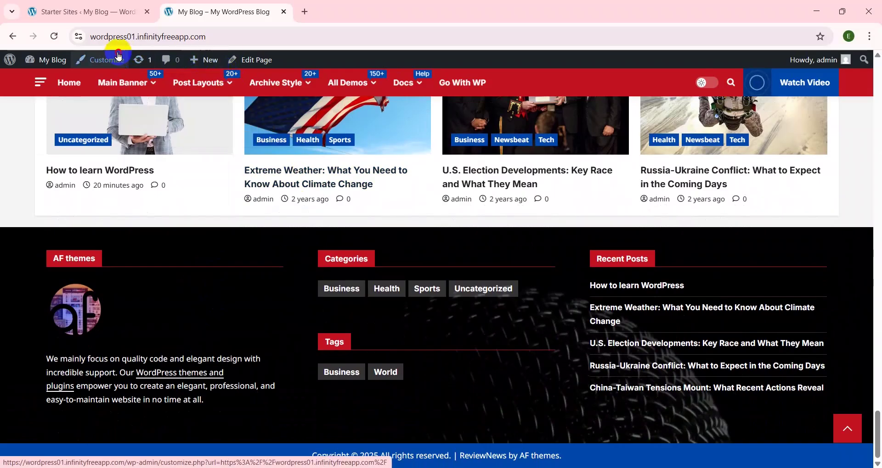
pyautogui.moveTo(189, 125)
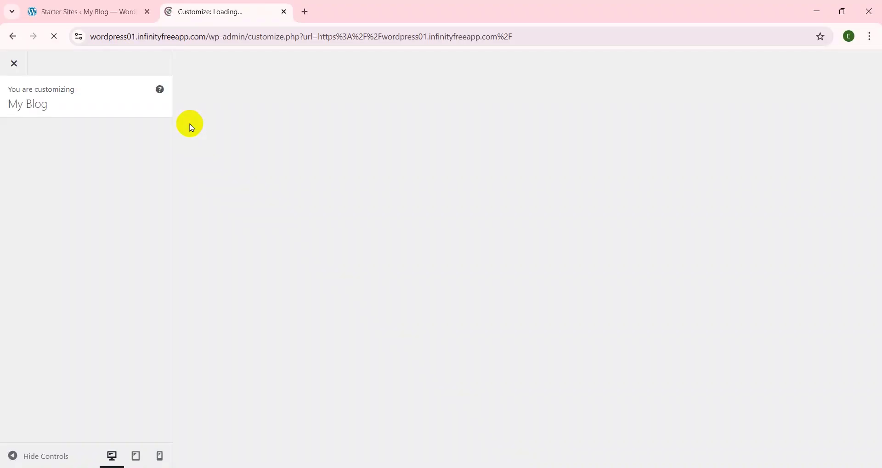
pyautogui.click(133, 6)
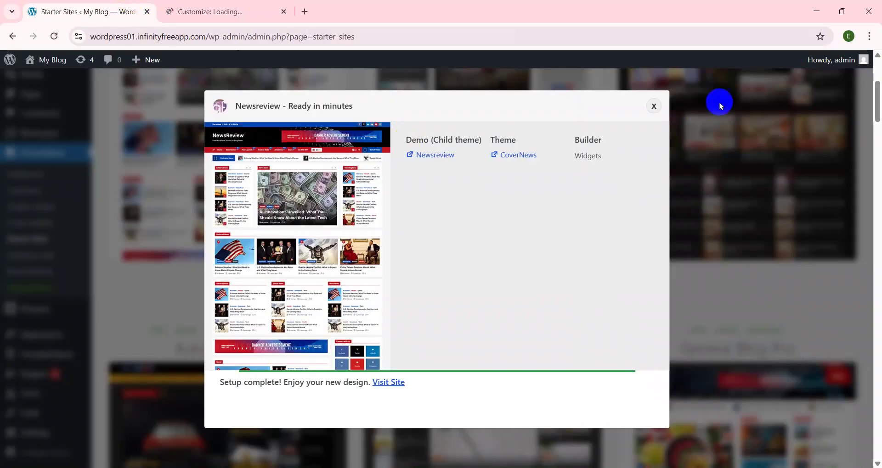
pyautogui.click(654, 106)
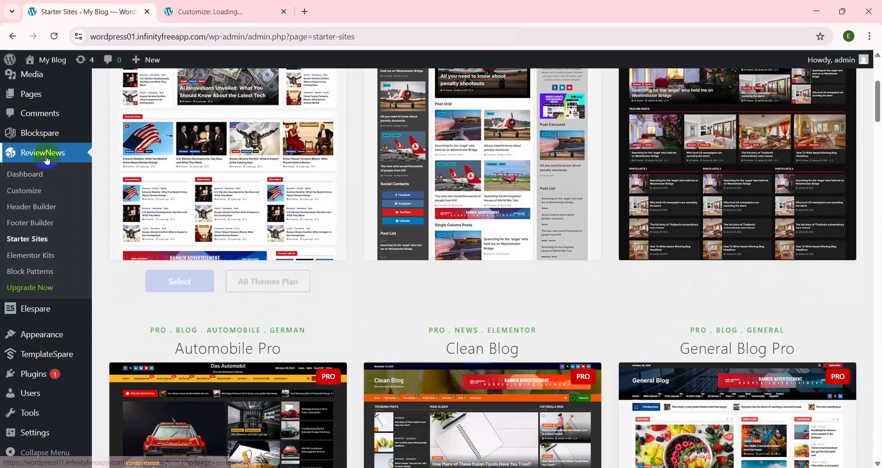
# Open the list of all posts in the admin area and review the imported demo articles
pyautogui.scroll(5, 45, 158)
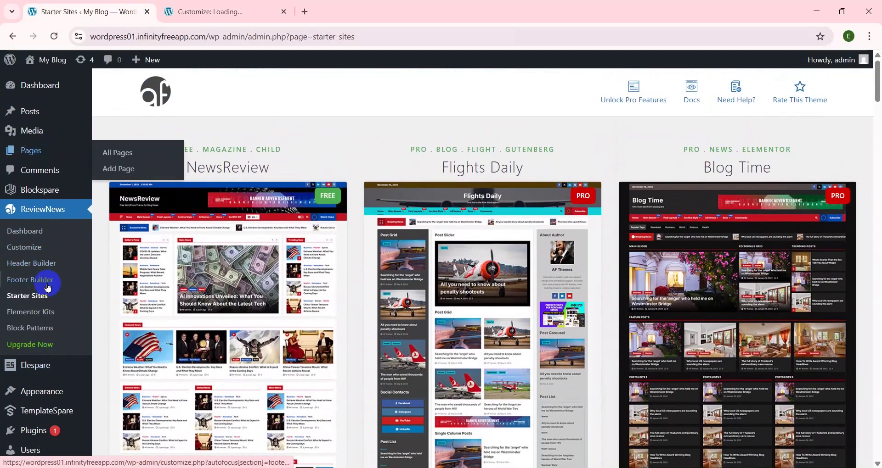
pyautogui.click(40, 117)
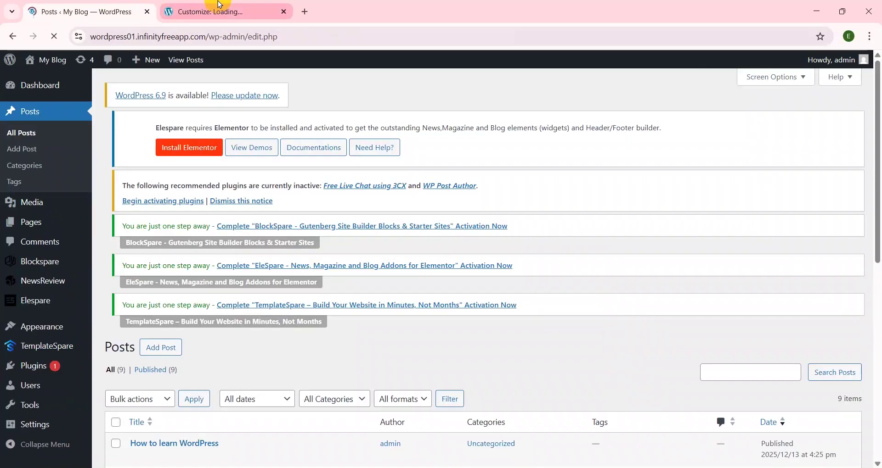
pyautogui.click(214, 9)
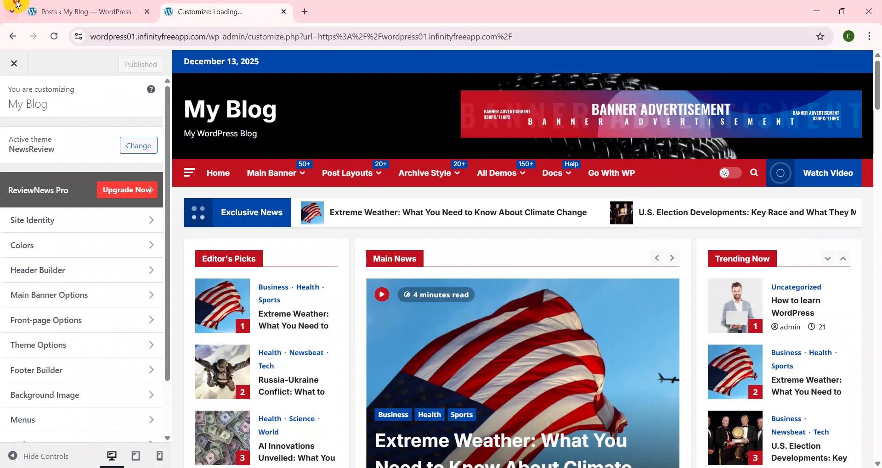
pyautogui.click(78, 11)
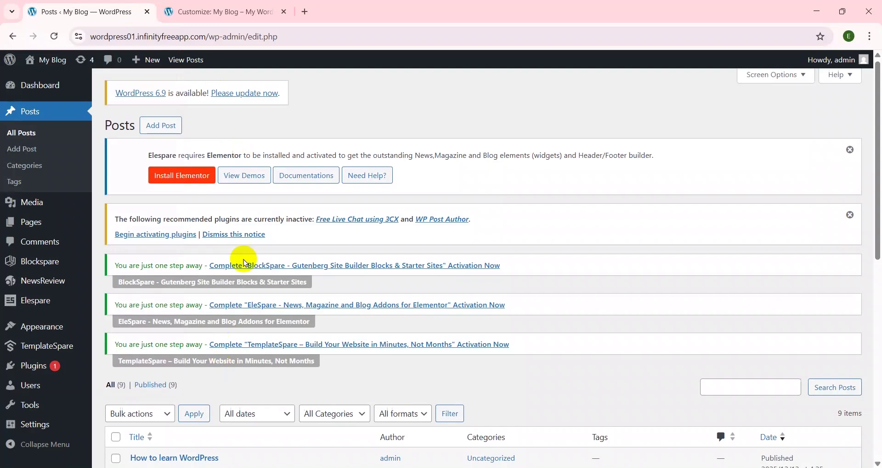
pyautogui.scroll(-6, 245, 264)
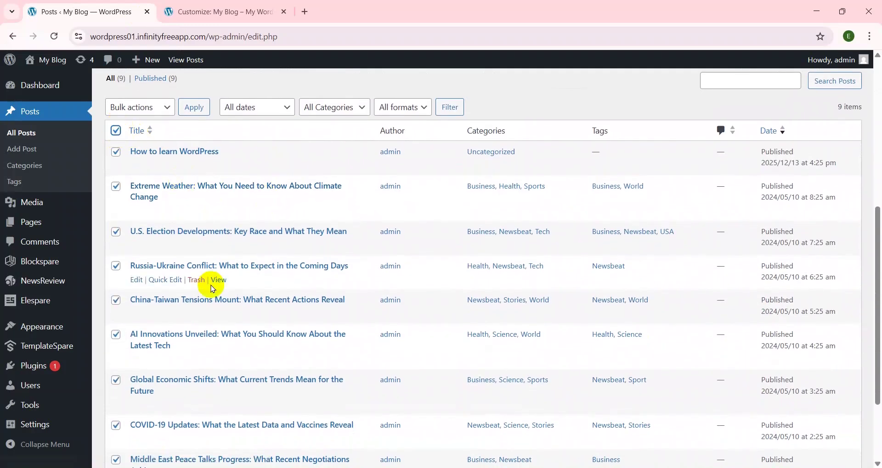
pyautogui.scroll(-3, 267, 139)
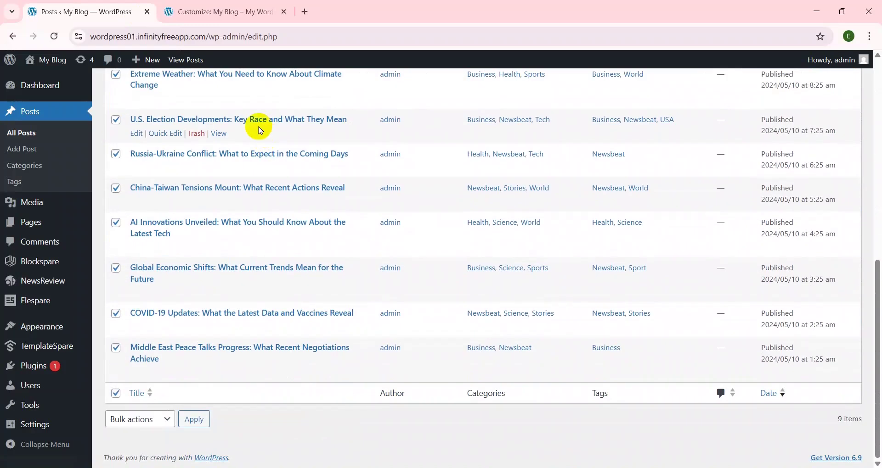
# In the customizer's Site Identity settings, upload logo.png and set it as the site logo without cropping
pyautogui.click(257, 8)
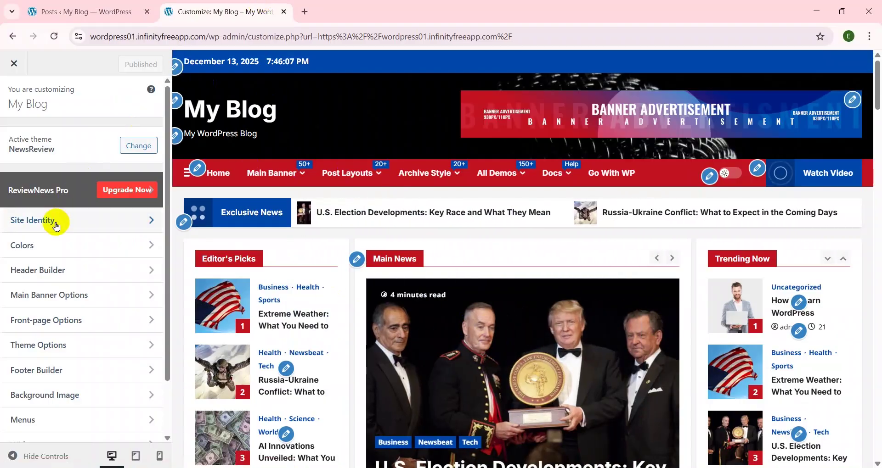
pyautogui.click(78, 221)
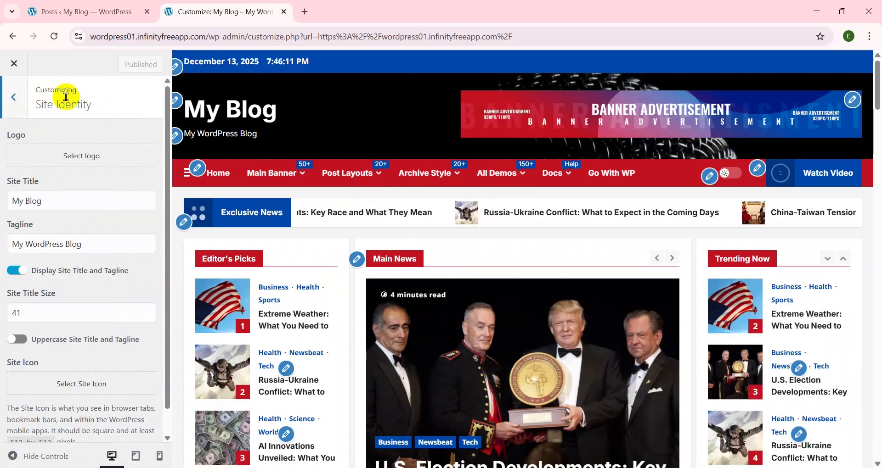
pyautogui.click(66, 153)
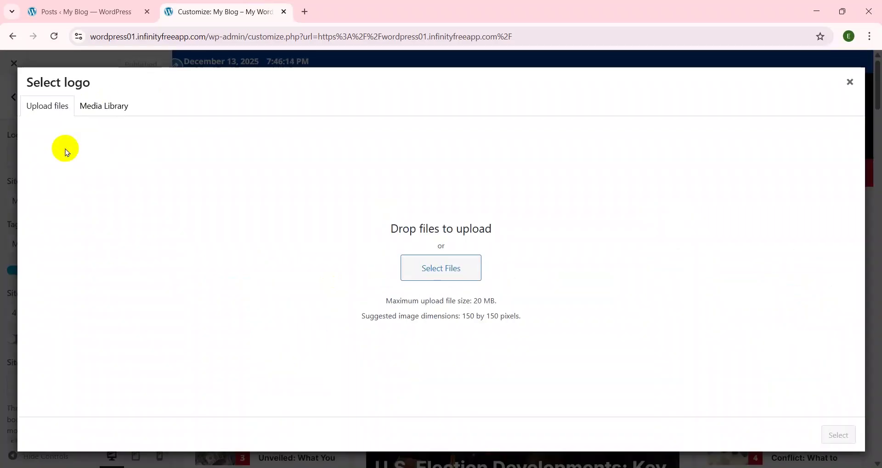
pyautogui.click(104, 110)
pyautogui.click(65, 108)
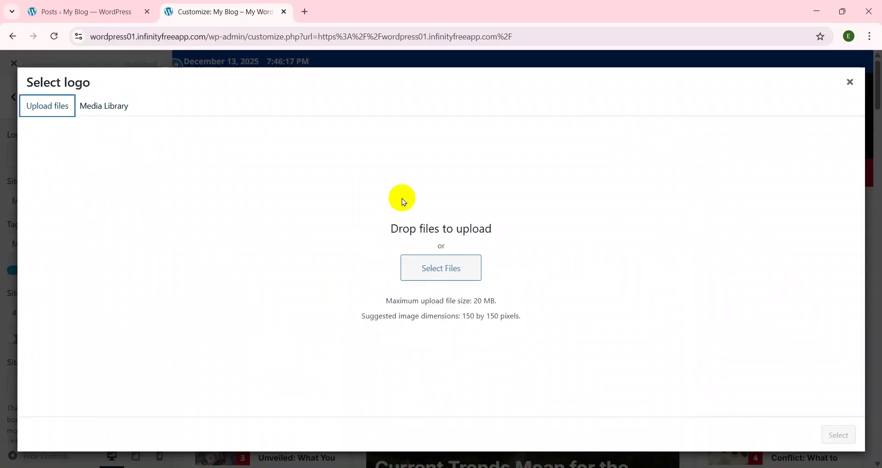
pyautogui.click(465, 277)
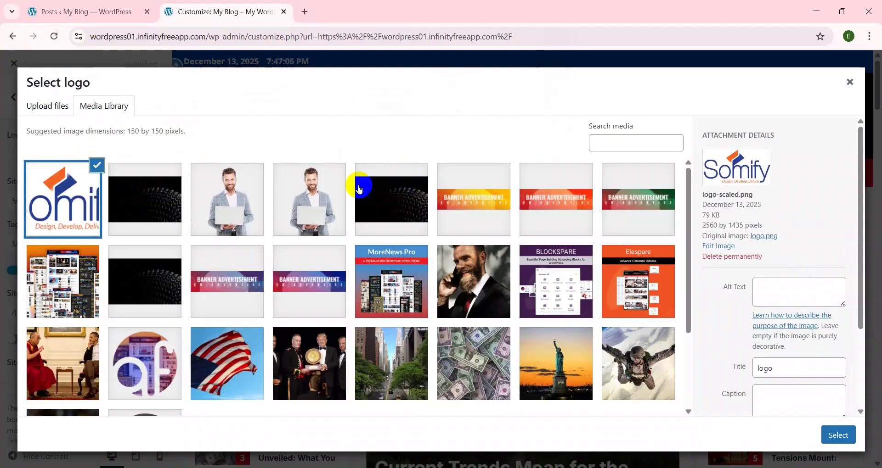
pyautogui.click(838, 435)
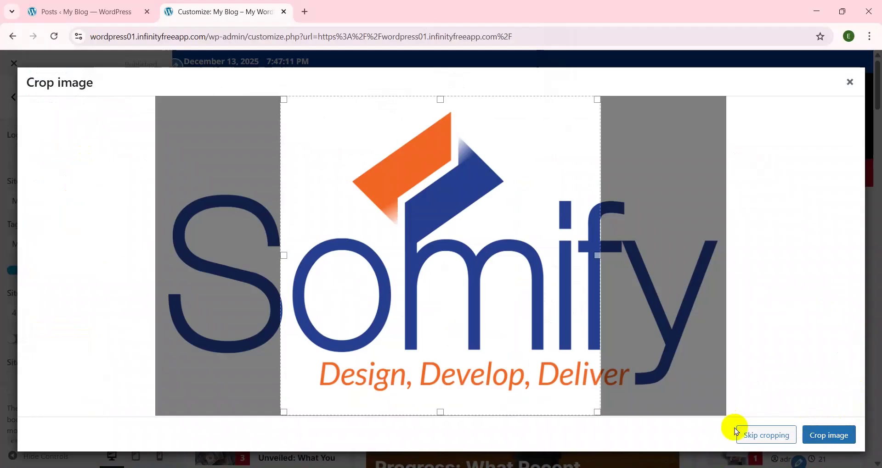
pyautogui.click(740, 432)
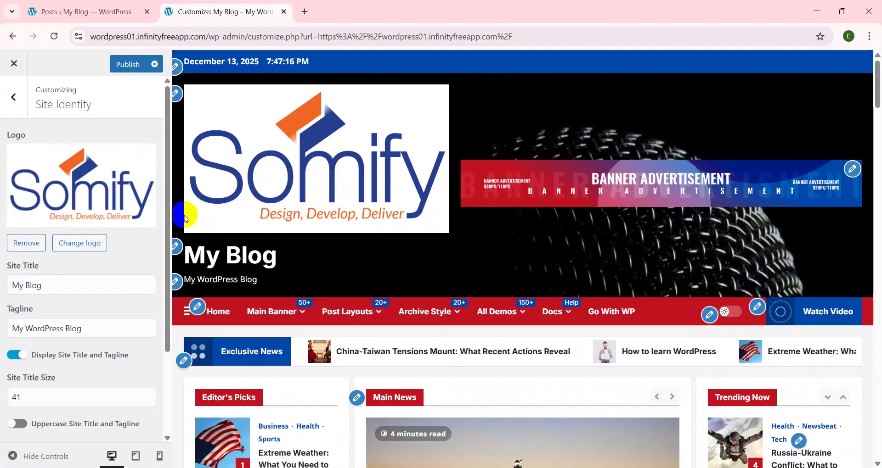
# Hide the site title and tagline so that only the logo shows in the header
pyautogui.moveTo(55, 289); pyautogui.dragTo(15, 305)
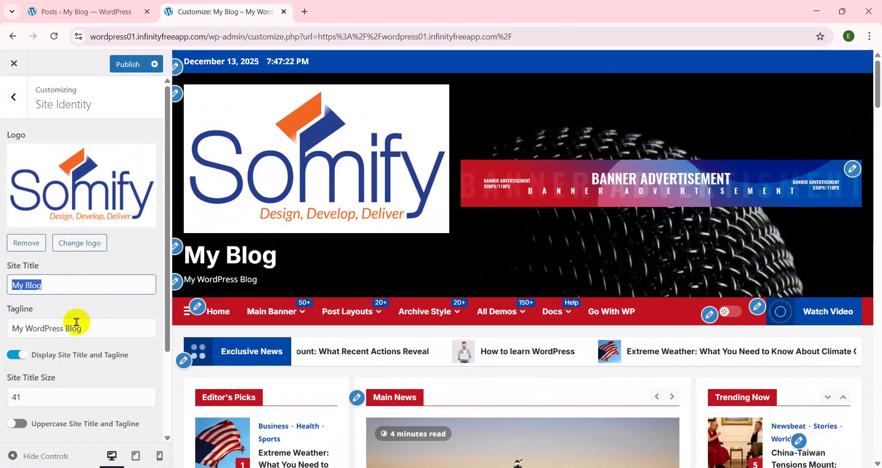
pyautogui.moveTo(98, 325); pyautogui.dragTo(13, 309)
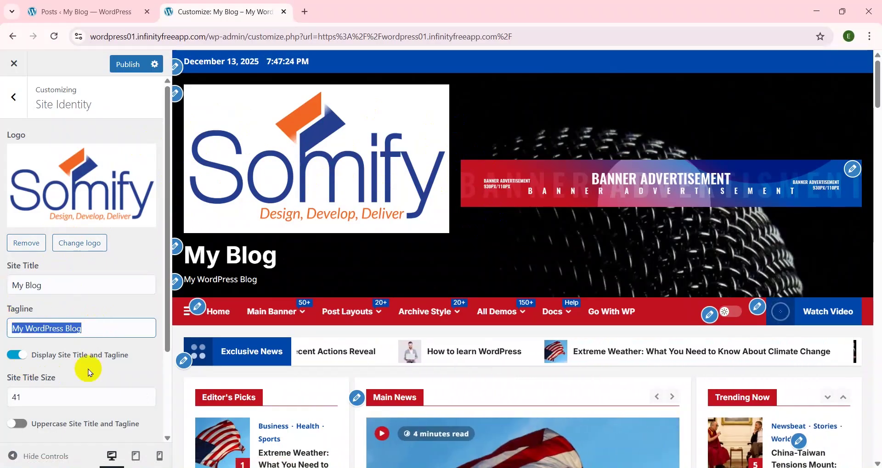
pyautogui.scroll(-1, 102, 348)
pyautogui.click(23, 317)
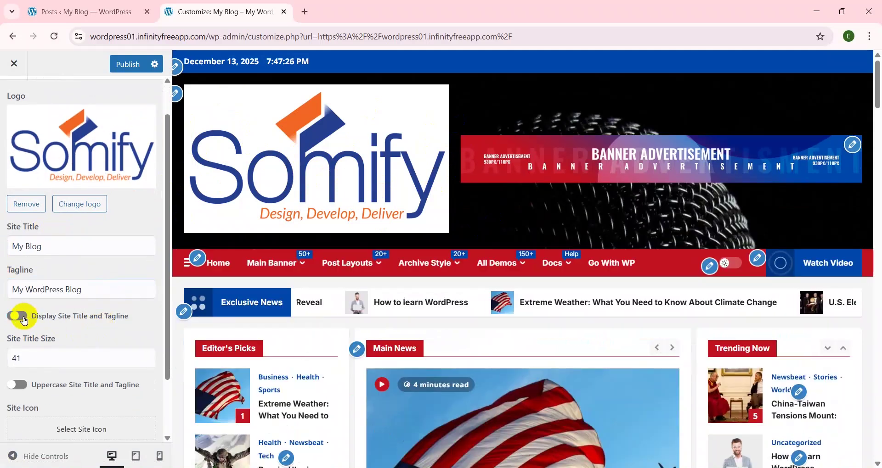
pyautogui.click(23, 317)
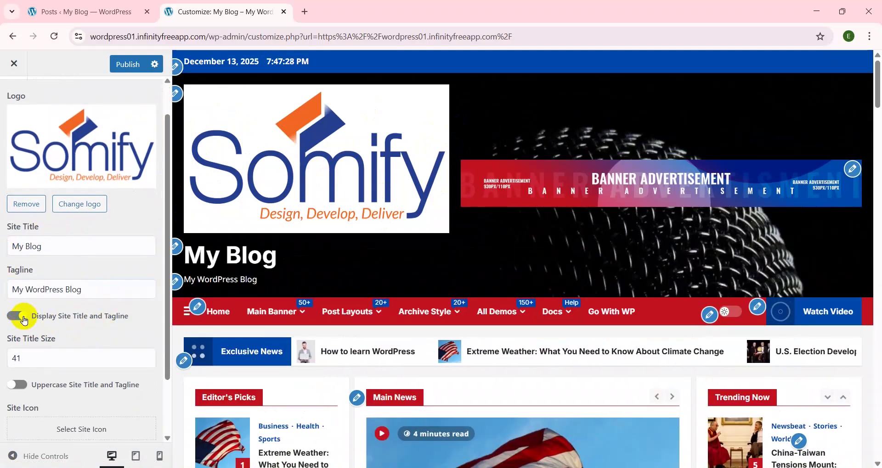
pyautogui.click(23, 317)
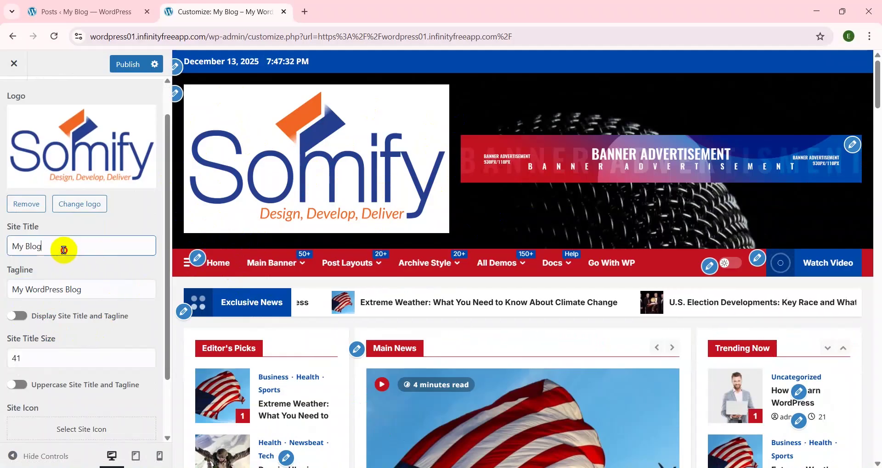
# Set the site title size to 40
pyautogui.click(9, 353)
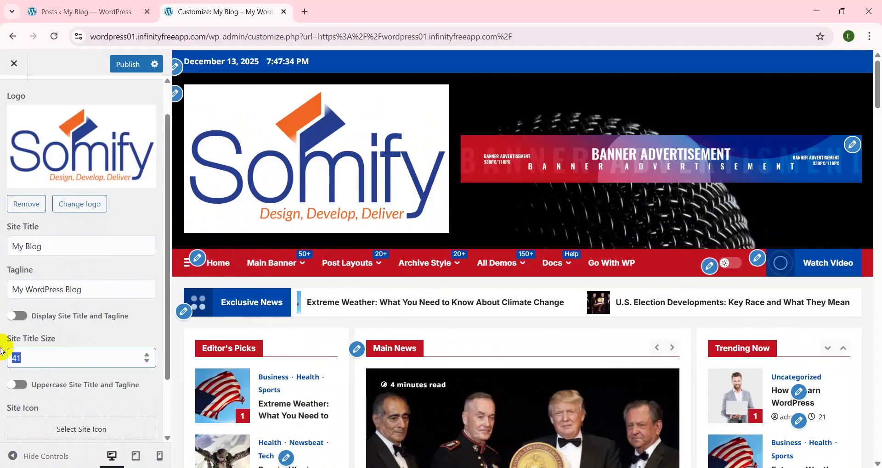
pyautogui.scroll(-2, 104, 290)
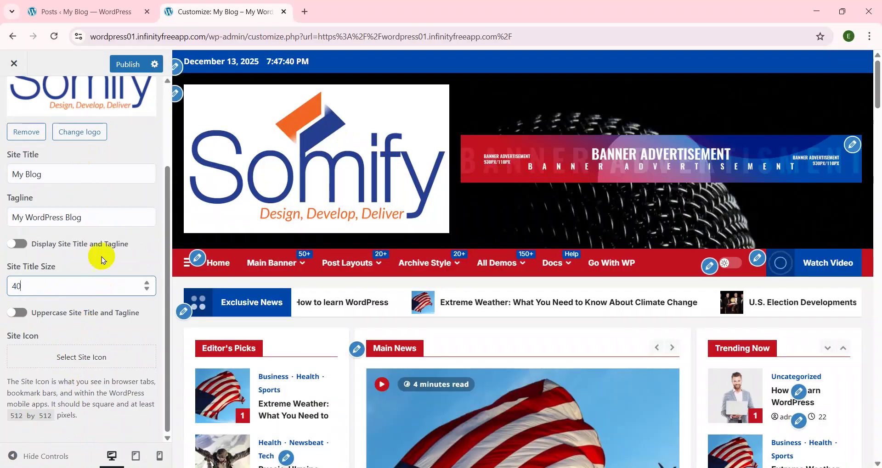
pyautogui.scroll(3, 101, 260)
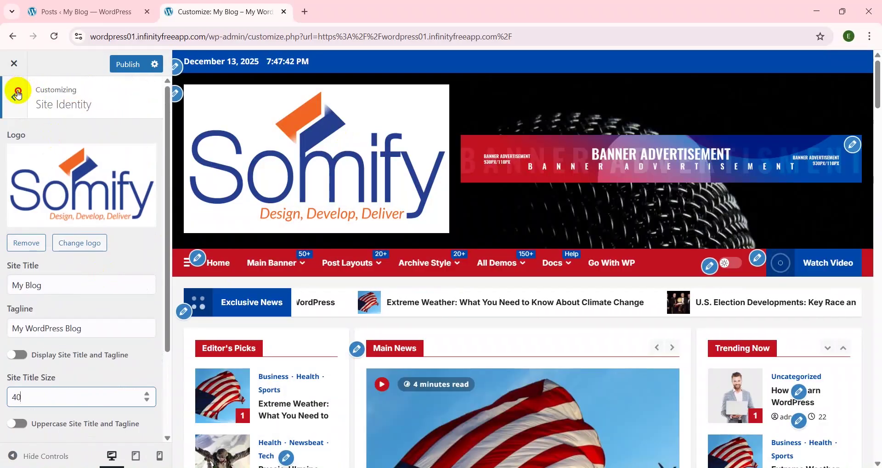
# Switch from Site Identity to the Colors settings and change the link color to magenta #c6008b
pyautogui.click(17, 95)
pyautogui.click(71, 242)
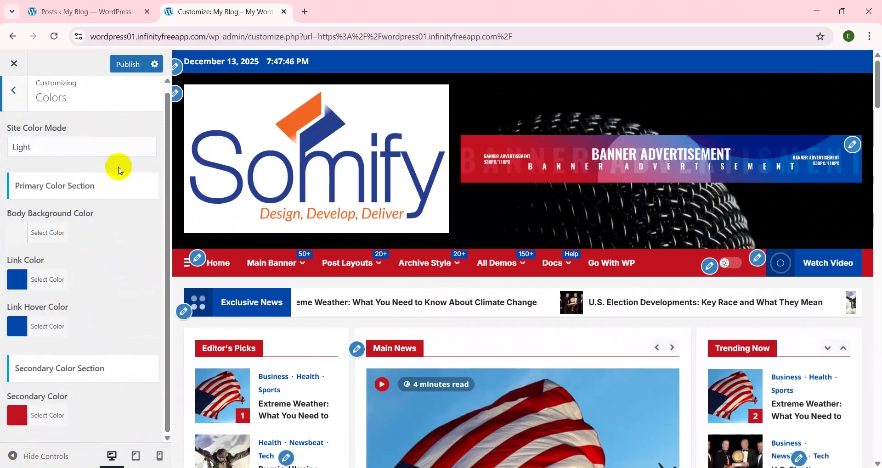
pyautogui.click(18, 280)
pyautogui.moveTo(79, 352); pyautogui.dragTo(110, 329)
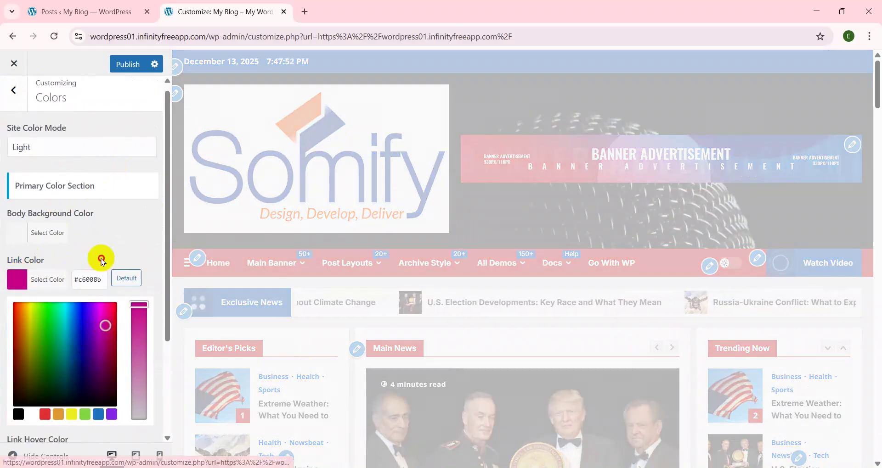
pyautogui.click(101, 259)
# Change the link hover color to green
pyautogui.click(36, 327)
pyautogui.moveTo(75, 384); pyautogui.dragTo(49, 383)
pyautogui.click(145, 224)
# Try cyan #16e0f7 as the secondary color and check it on the front page preview
pyautogui.click(36, 415)
pyautogui.moveTo(78, 440); pyautogui.dragTo(79, 447)
pyautogui.click(37, 415)
pyautogui.click(68, 443)
pyautogui.click(36, 416)
pyautogui.scroll(-9, 519, 213)
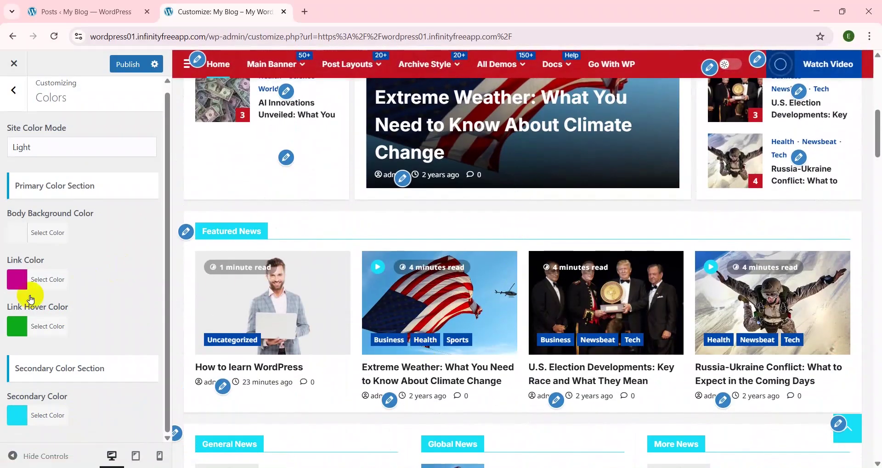
# Change the secondary color to a medium blue and close the color picker
pyautogui.click(18, 420)
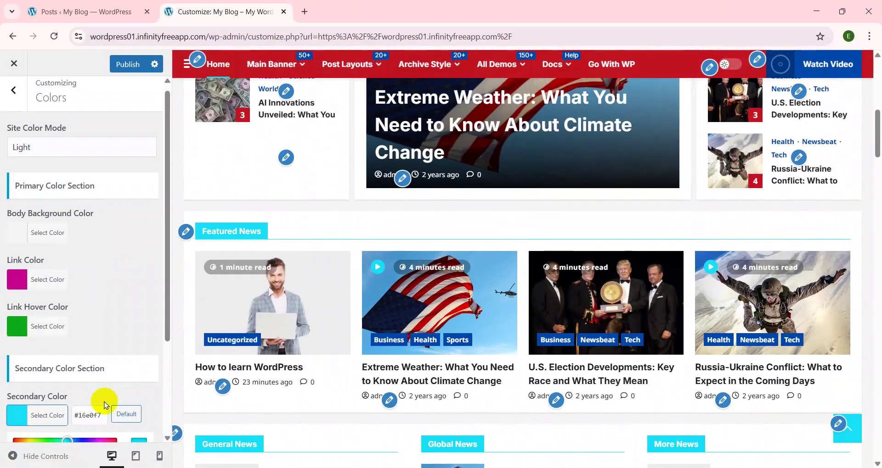
pyautogui.scroll(-2, 105, 395)
pyautogui.click(77, 360)
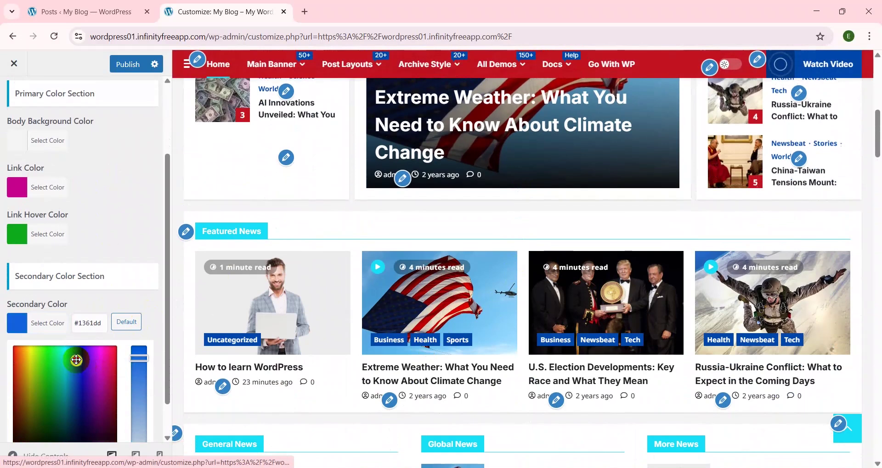
pyautogui.click(124, 237)
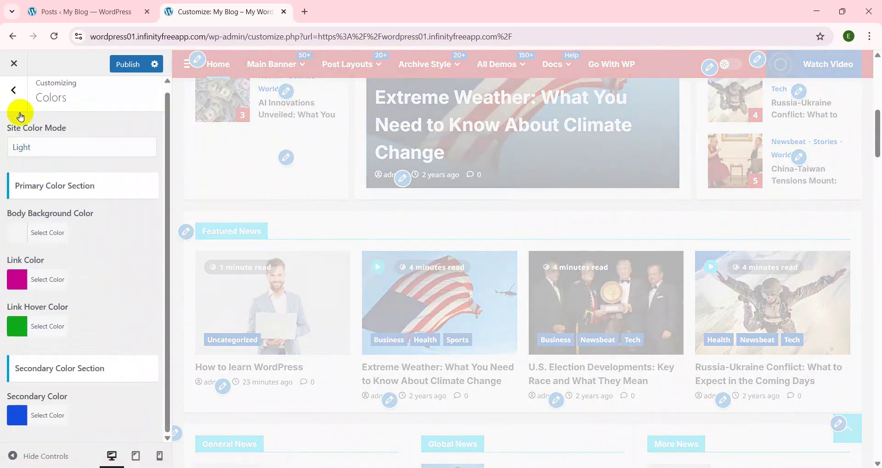
# Leave the Colors settings for the Header Builder and switch the top header off and back on to check its effect
pyautogui.click(15, 91)
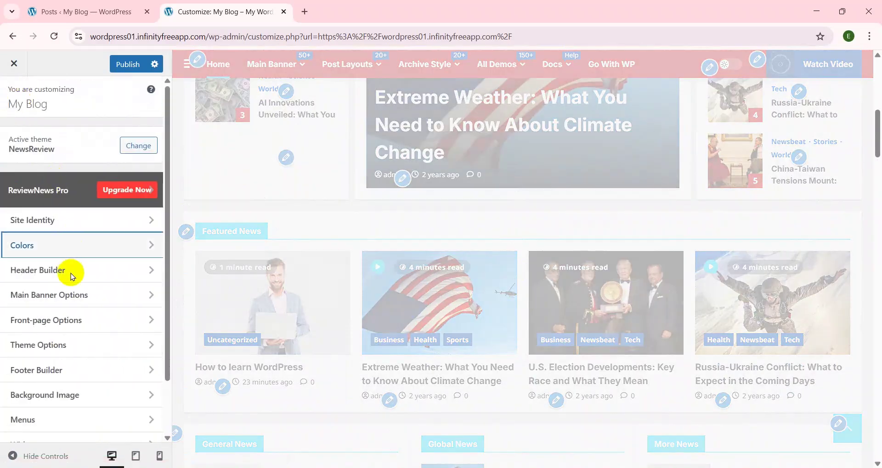
pyautogui.click(94, 280)
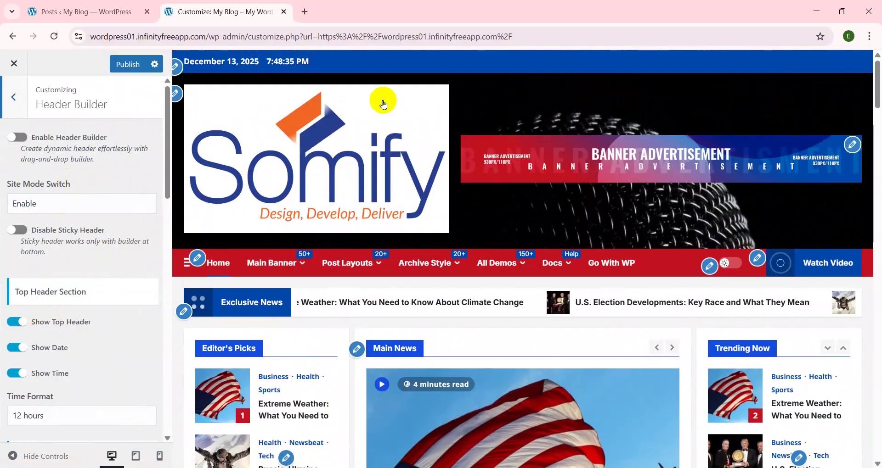
pyautogui.click(24, 322)
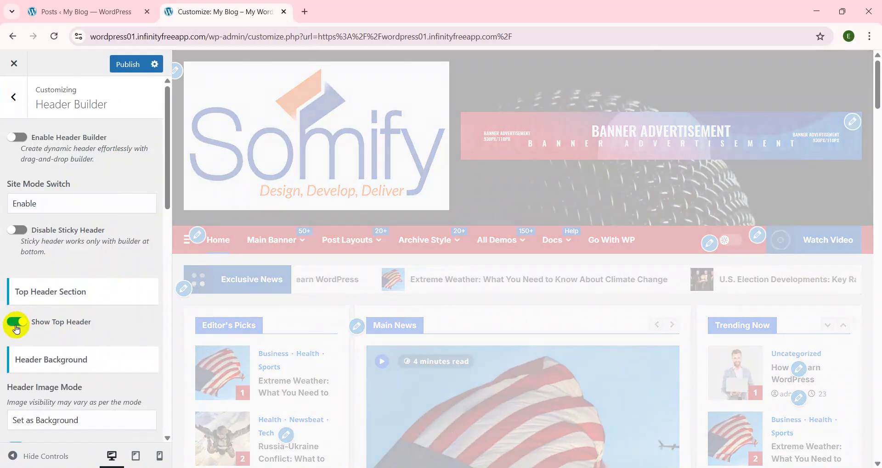
# Hide the current header background image and remove the banner image from the Header Section Advertisement
pyautogui.scroll(-5, 74, 378)
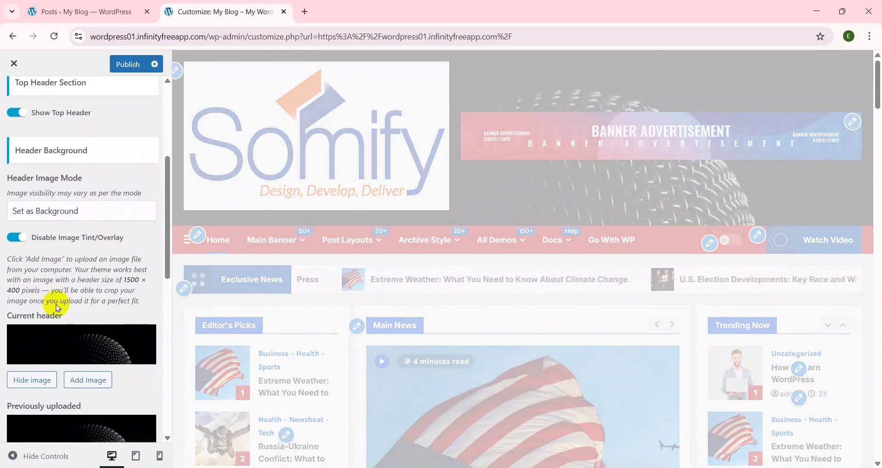
pyautogui.click(87, 351)
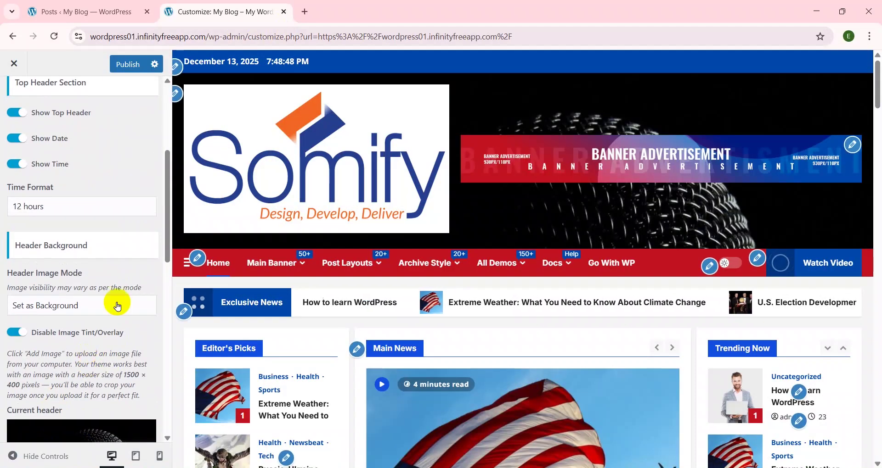
pyautogui.scroll(-3, 109, 366)
pyautogui.click(78, 331)
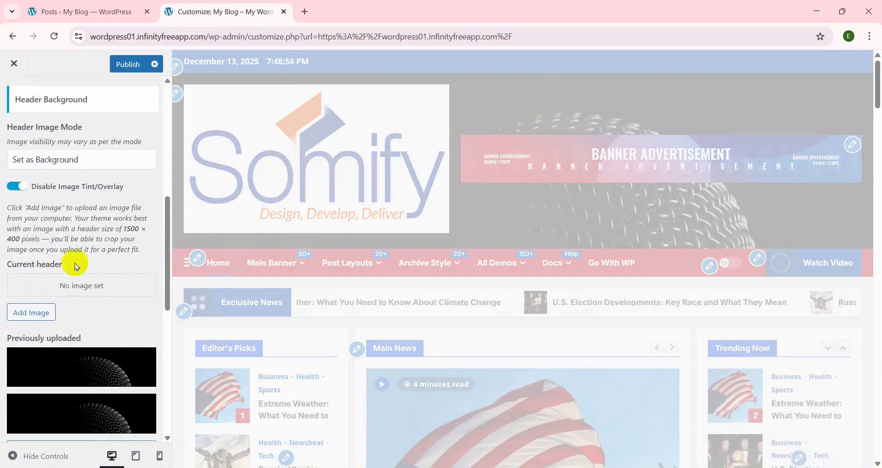
pyautogui.click(854, 146)
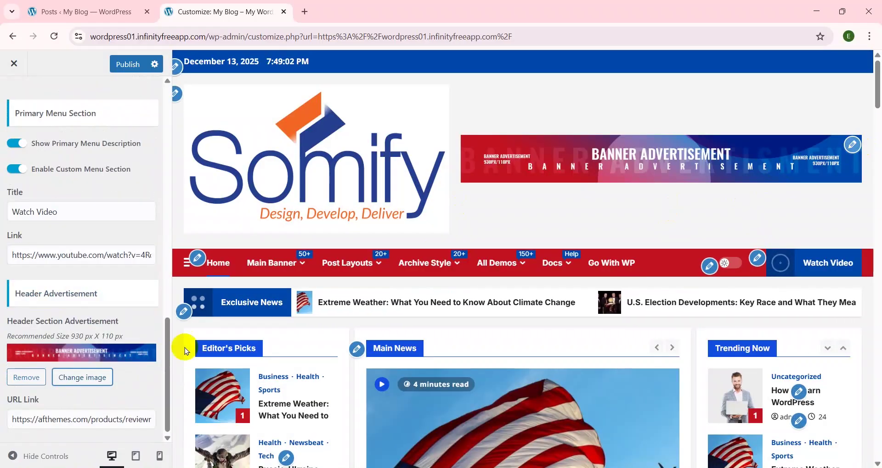
pyautogui.click(27, 378)
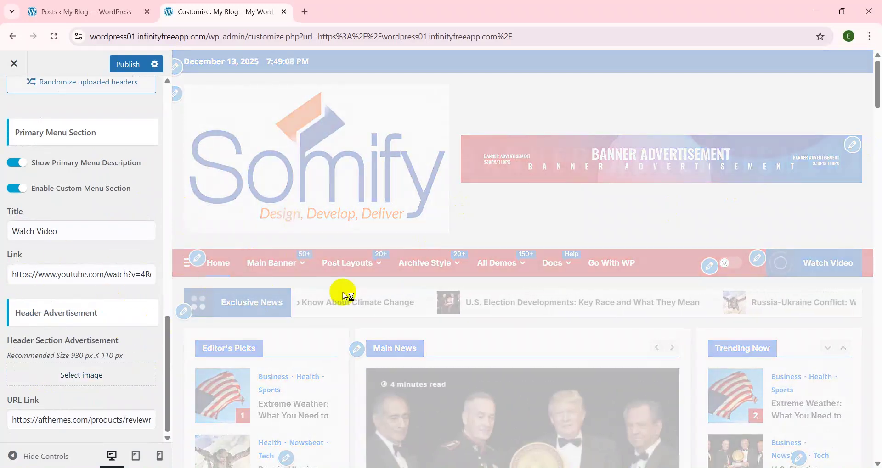
# Review the live front page from the header down to the footer
pyautogui.scroll(10, 38, 127)
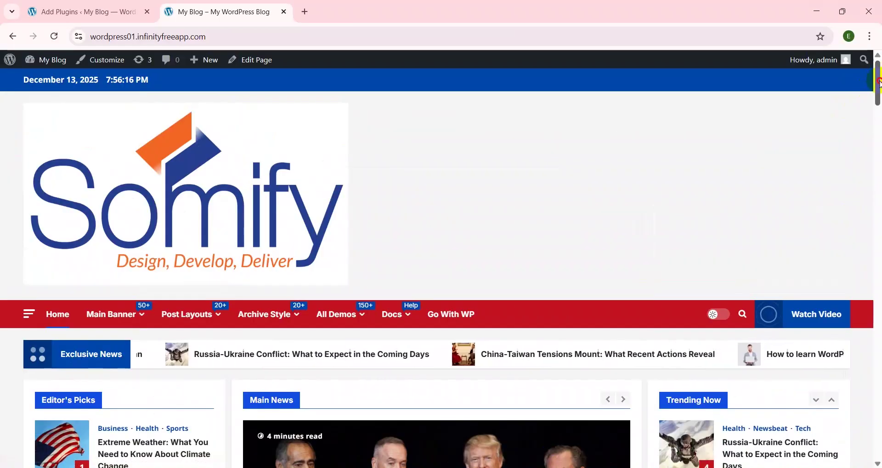
pyautogui.moveTo(877, 94); pyautogui.dragTo(877, 448)
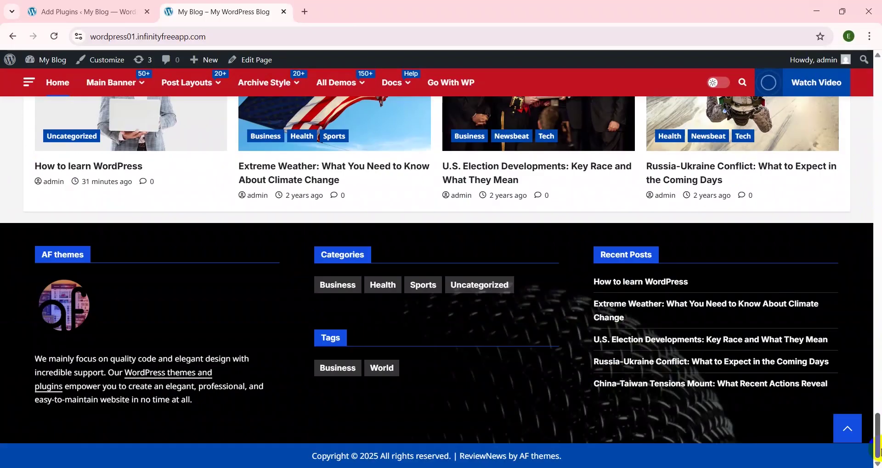